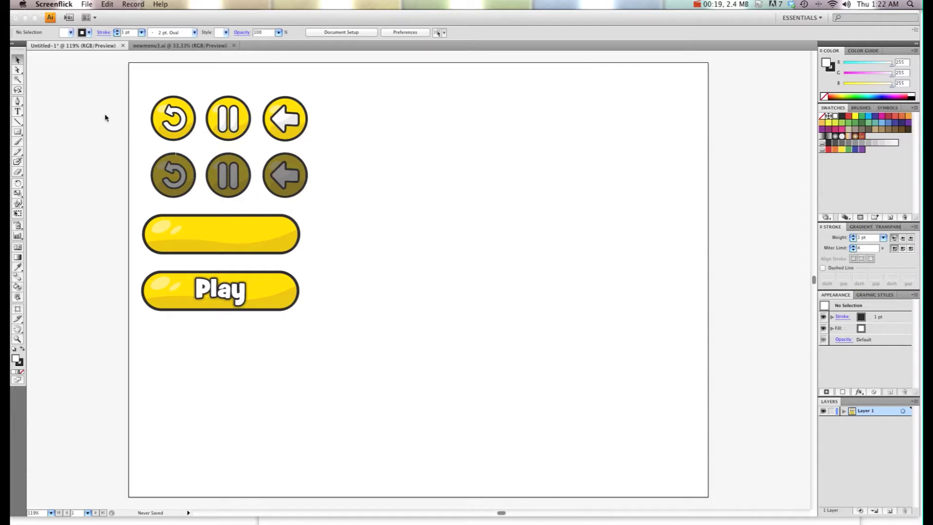
- Draw a 62.354 pt circle with the Ellipse Tool to the right of the sample buttons
{"action": "left_click", "coordinate": [19, 133]}
{"action": "left_click", "coordinate": [16, 133]}
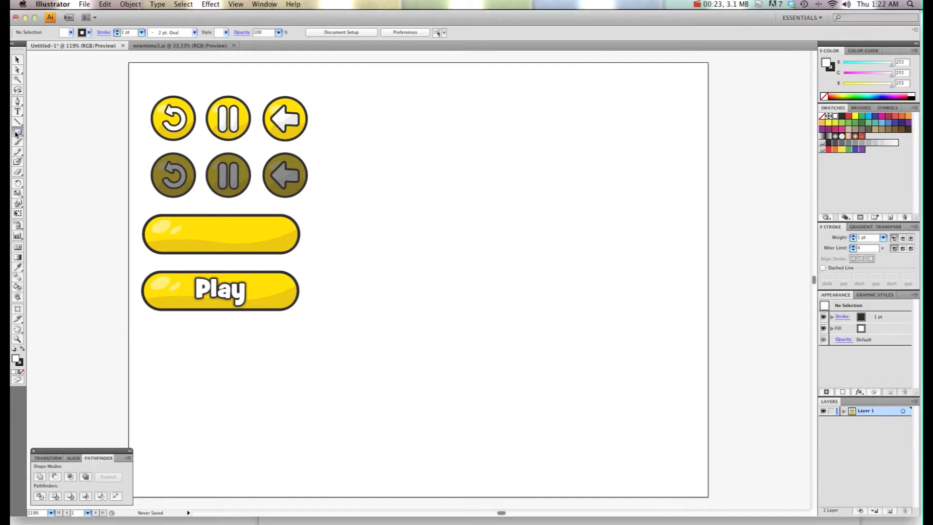
{"action": "left_click_drag", "start_coordinate": [17, 135], "coordinate": [45, 154]}
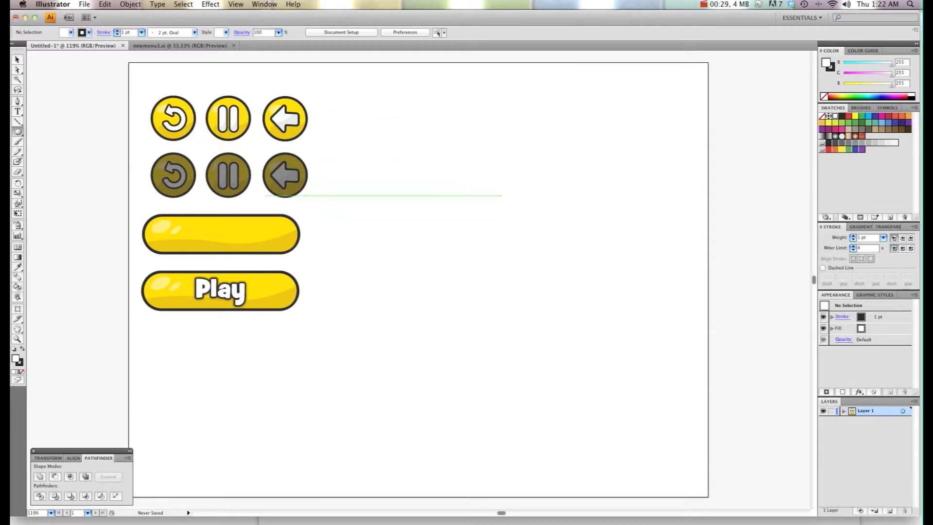
{"action": "left_click_drag", "start_coordinate": [520, 215], "coordinate": [477, 189]}
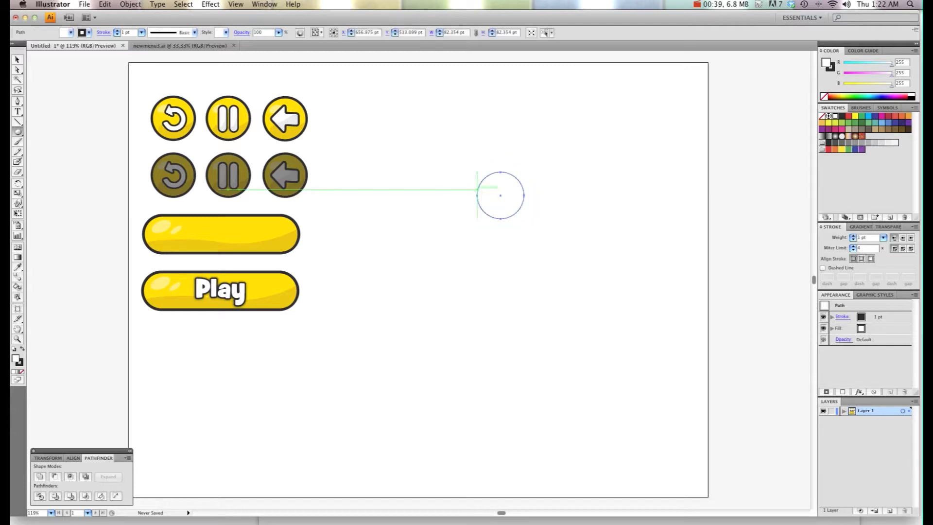
- Remove the circle's stroke and fill it with yellow #FFCF06 from the Color Picker
{"action": "left_click", "coordinate": [22, 368]}
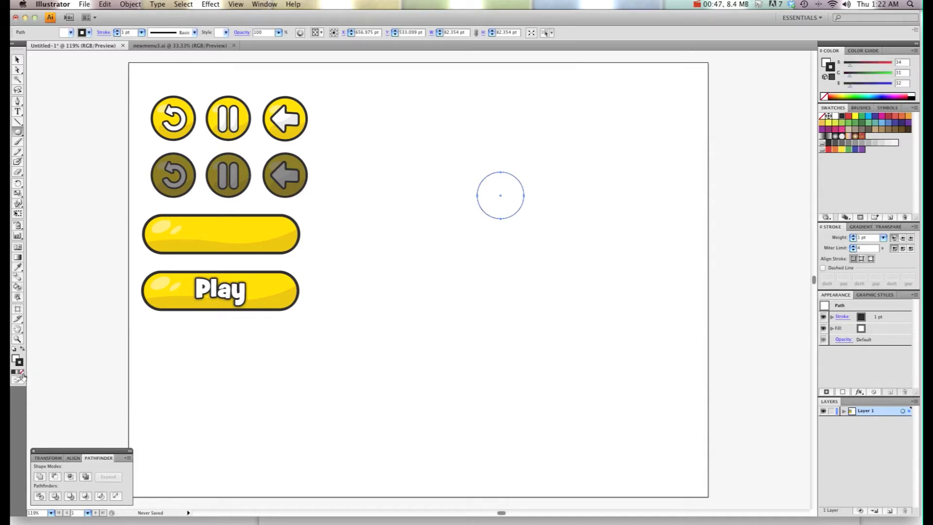
{"action": "left_click", "coordinate": [22, 373]}
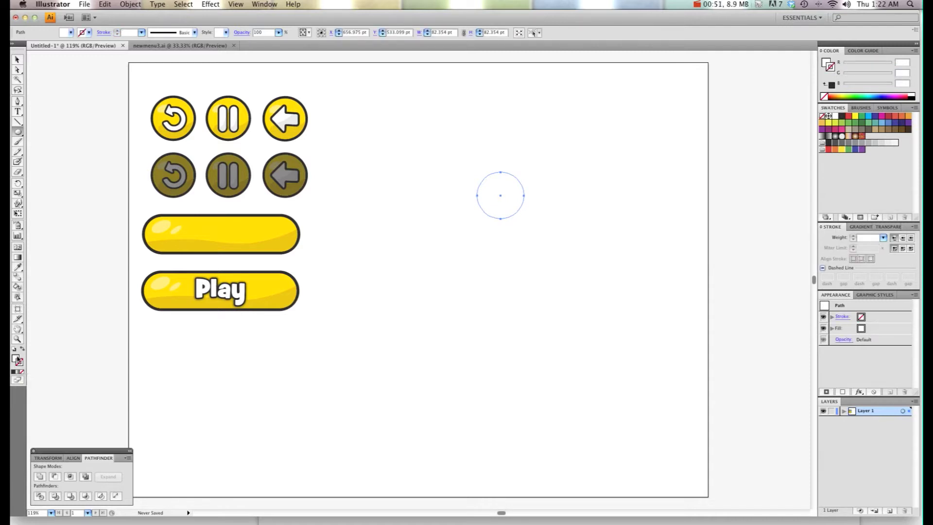
{"action": "left_click", "coordinate": [16, 358]}
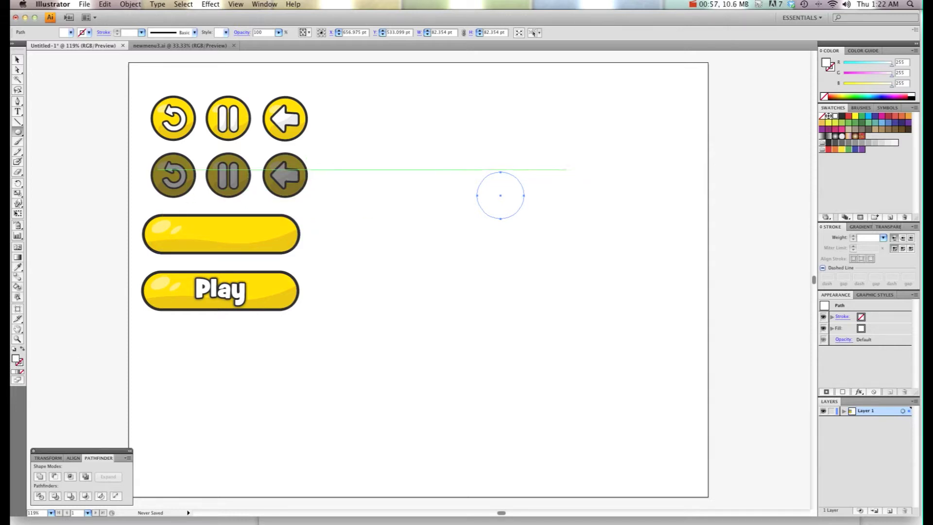
{"action": "double_click", "coordinate": [17, 360]}
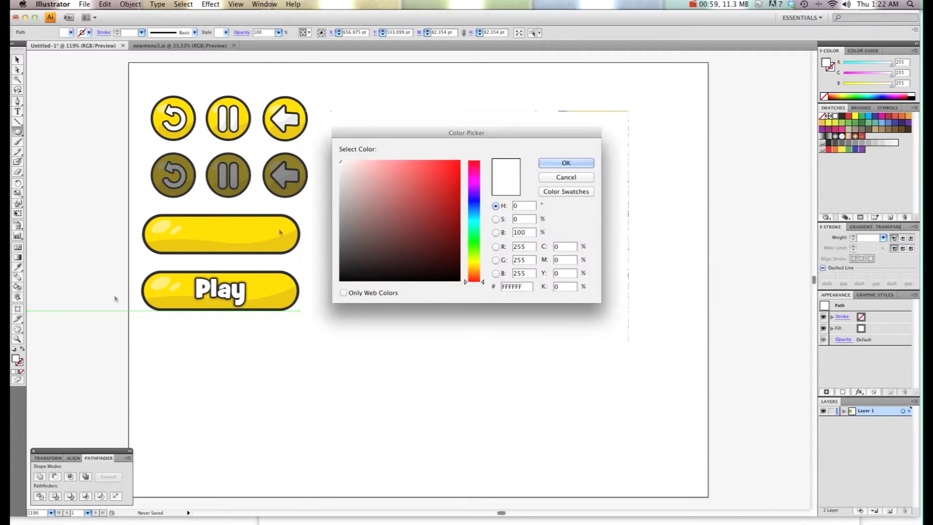
{"action": "left_click", "coordinate": [478, 261]}
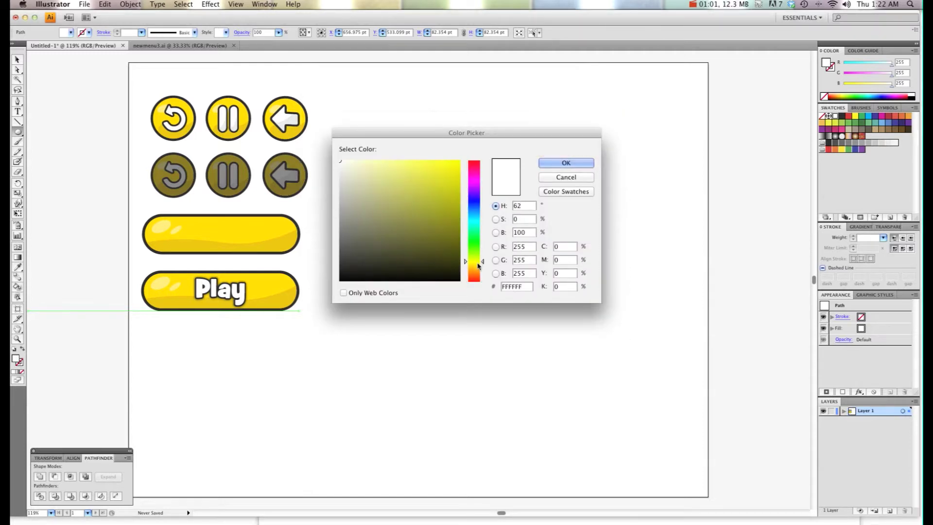
{"action": "left_click_drag", "start_coordinate": [477, 265], "coordinate": [476, 269]}
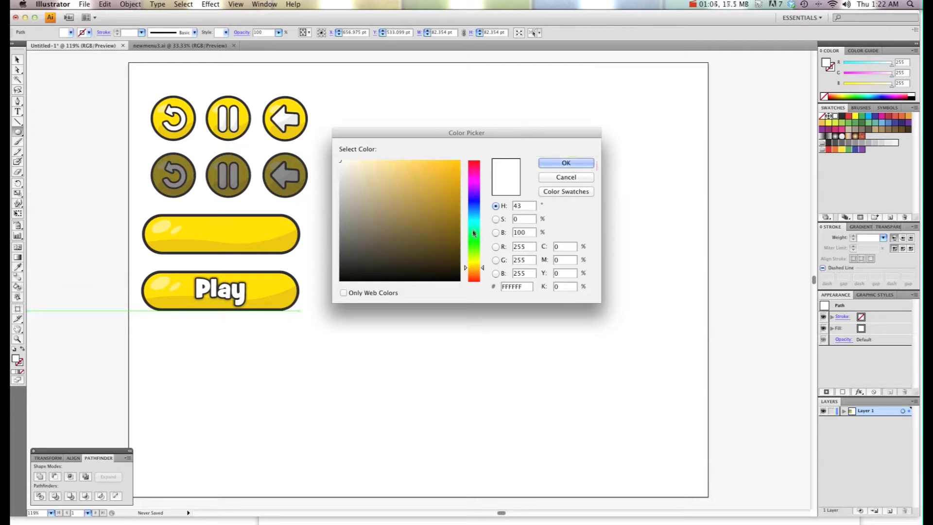
{"action": "left_click", "coordinate": [457, 161]}
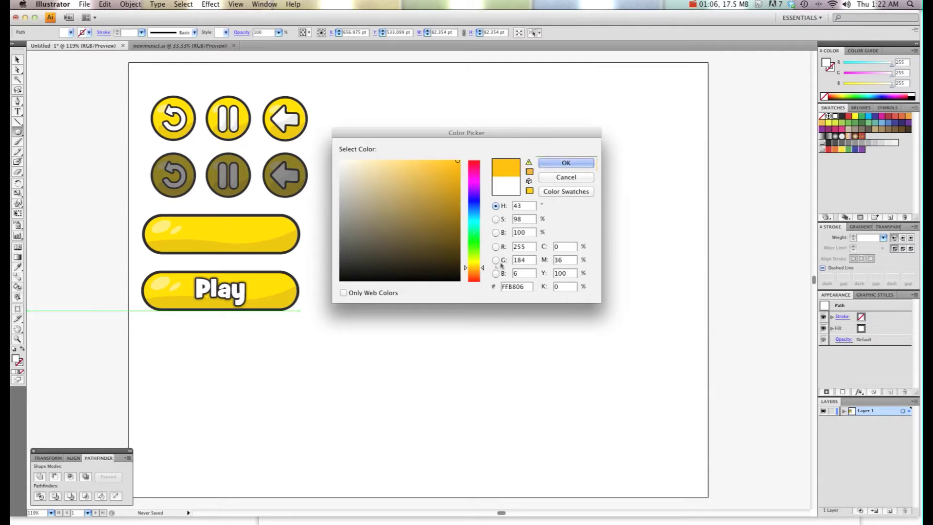
{"action": "left_click_drag", "start_coordinate": [484, 268], "coordinate": [486, 264]}
{"action": "left_click", "coordinate": [565, 163]}
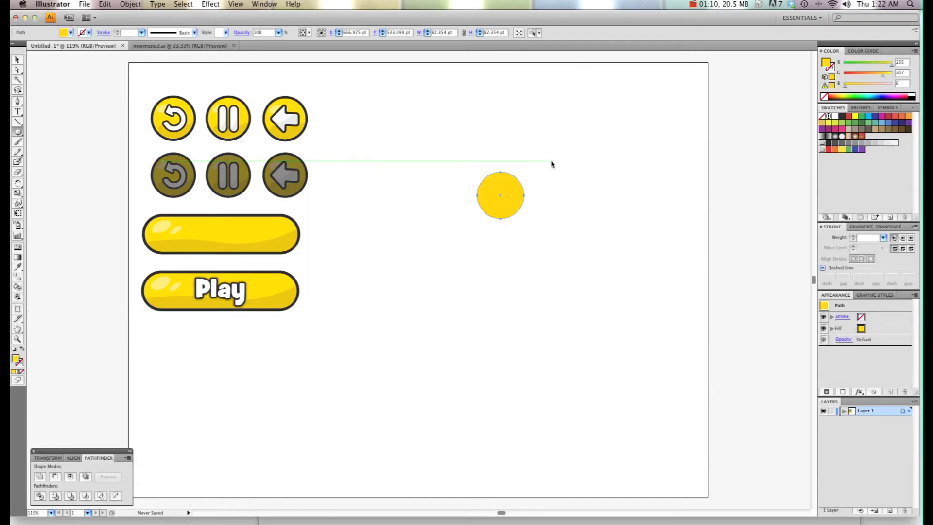
- Select the yellow circle, undoing a stray offset duplicate
{"action": "left_click", "coordinate": [17, 60]}
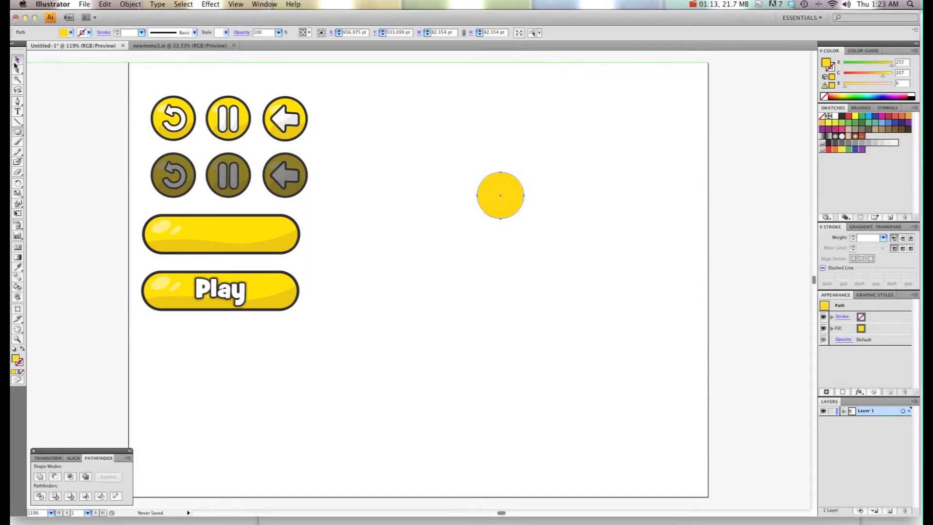
{"action": "left_click", "coordinate": [54, 66]}
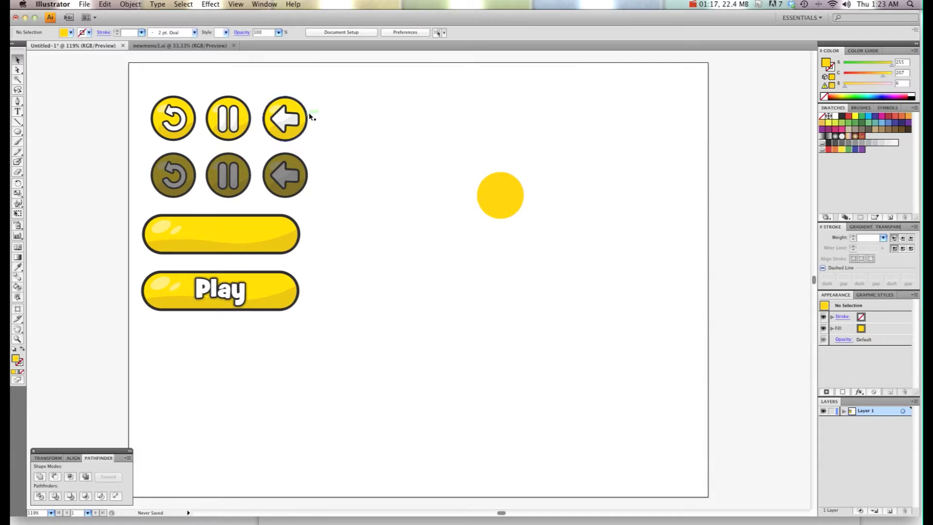
{"action": "left_click", "coordinate": [517, 197]}
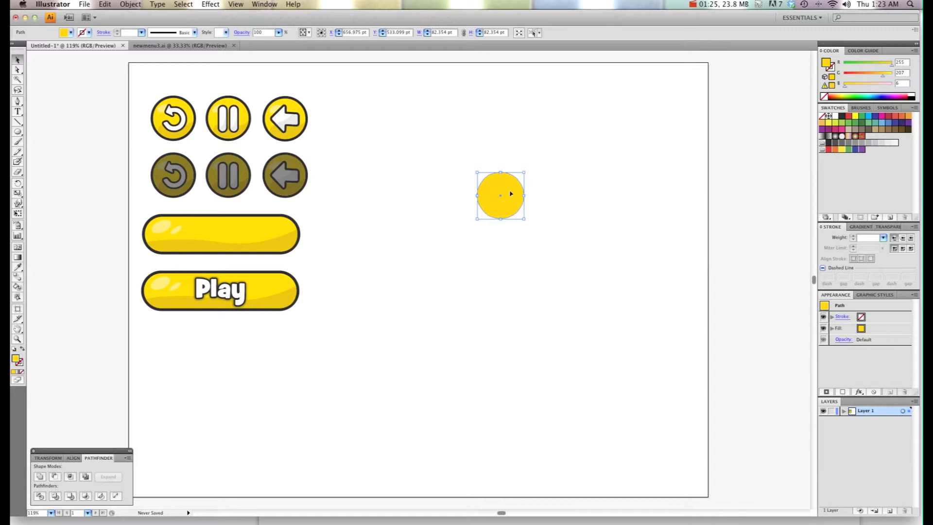
{"action": "key", "text": "a"}
{"action": "key", "text": "v"}
{"action": "key", "text": "a"}
{"action": "key", "text": "v"}
{"action": "left_click_drag", "start_coordinate": [511, 195], "coordinate": [534, 203]}
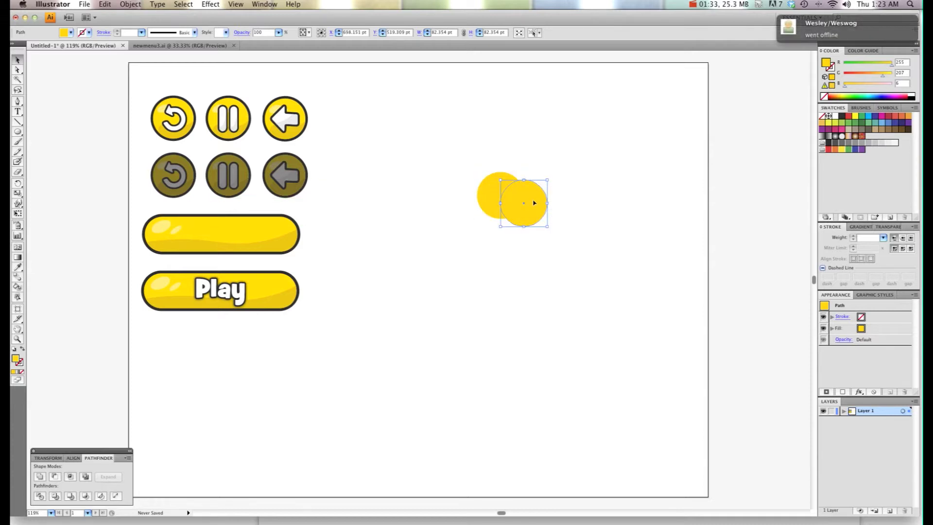
{"action": "key", "text": "super+z"}
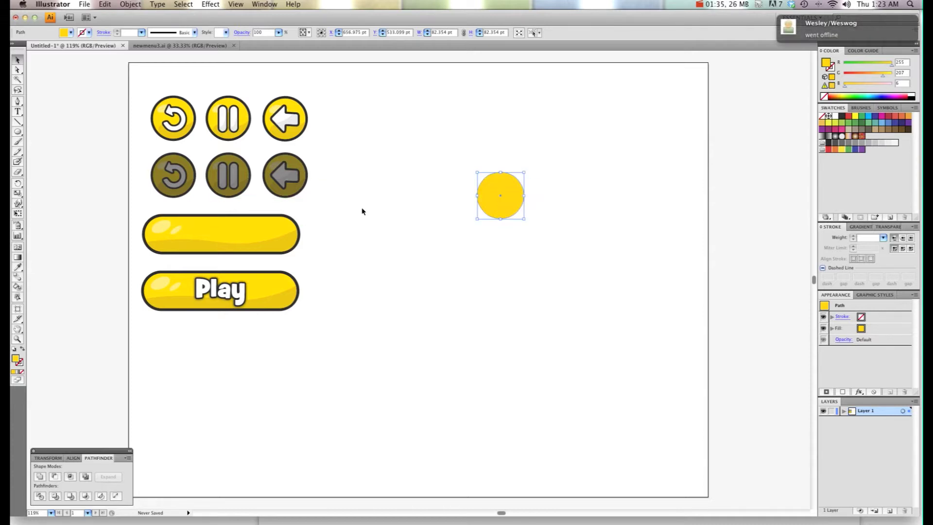
- Fill the circle dark grey and give it a black outline
{"action": "left_click", "coordinate": [842, 116]}
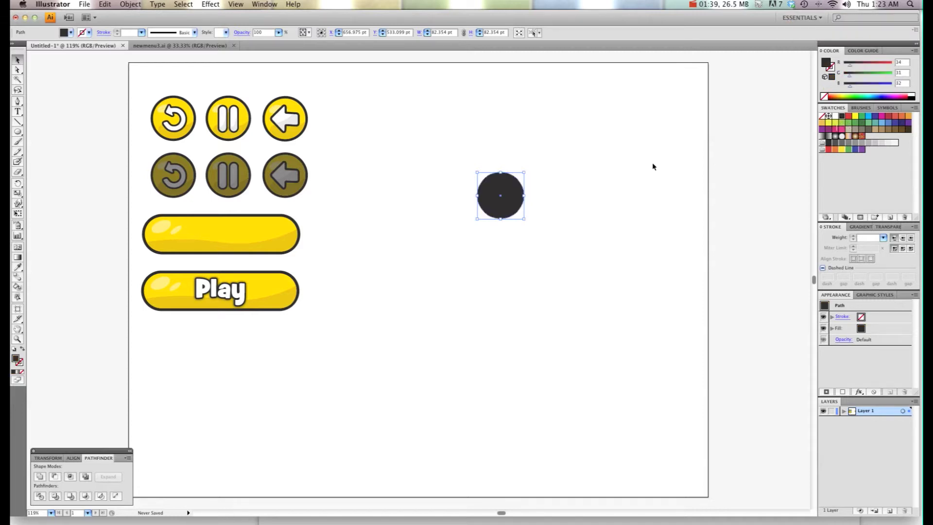
{"action": "left_click", "coordinate": [21, 367]}
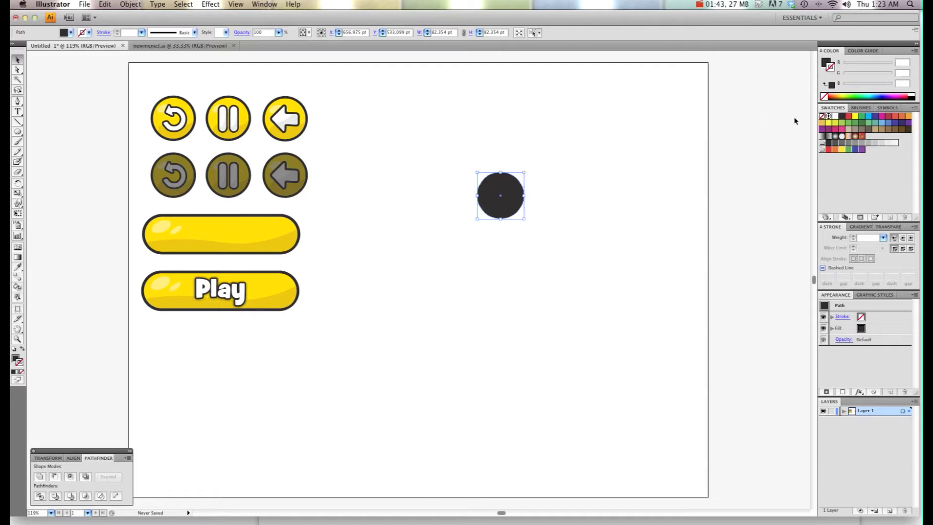
{"action": "left_click", "coordinate": [842, 116]}
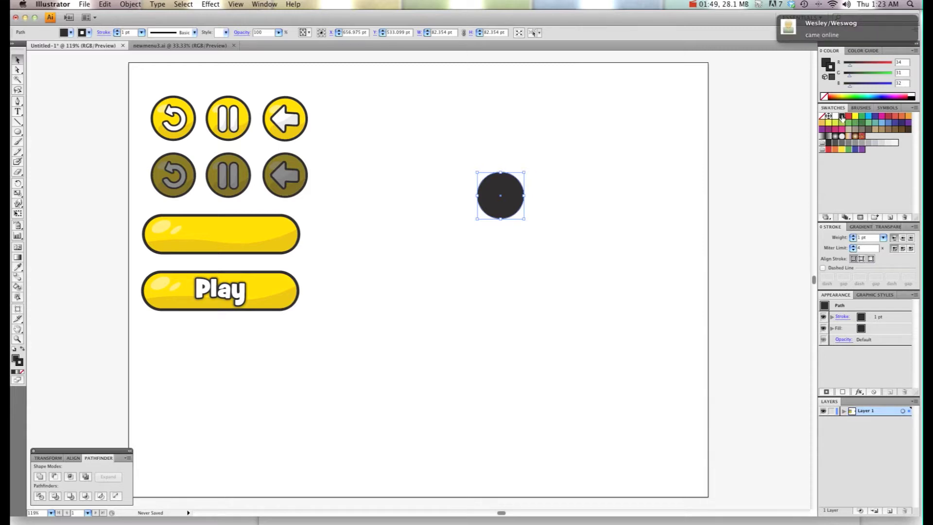
{"action": "key", "text": "super+z"}
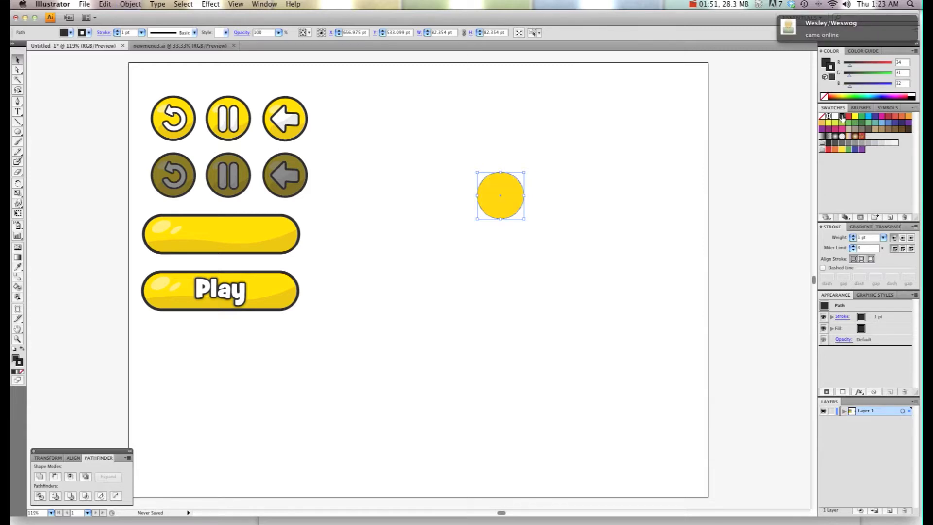
{"action": "left_click", "coordinate": [841, 117]}
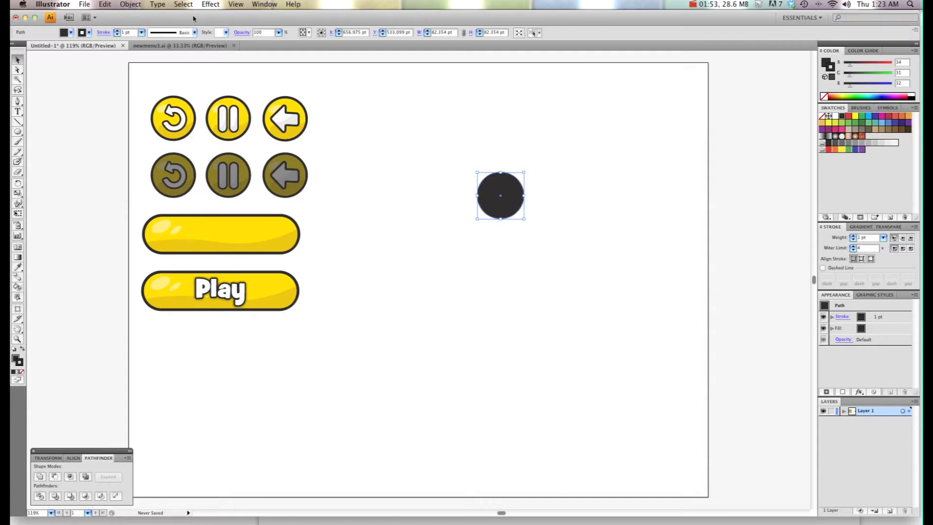
- Send the dark circle backward behind the yellow circle with Object > Arrange
{"action": "left_click", "coordinate": [131, 4]}
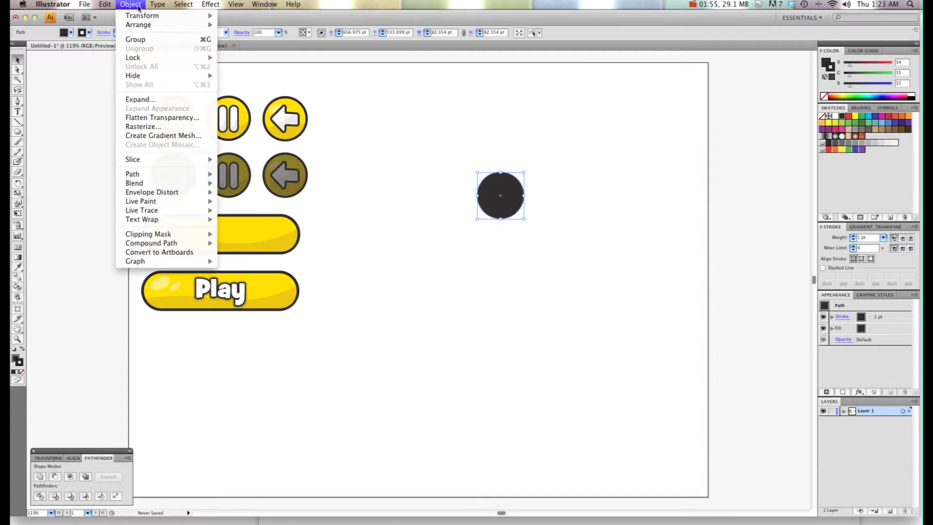
{"action": "mouse_move", "coordinate": [141, 26]}
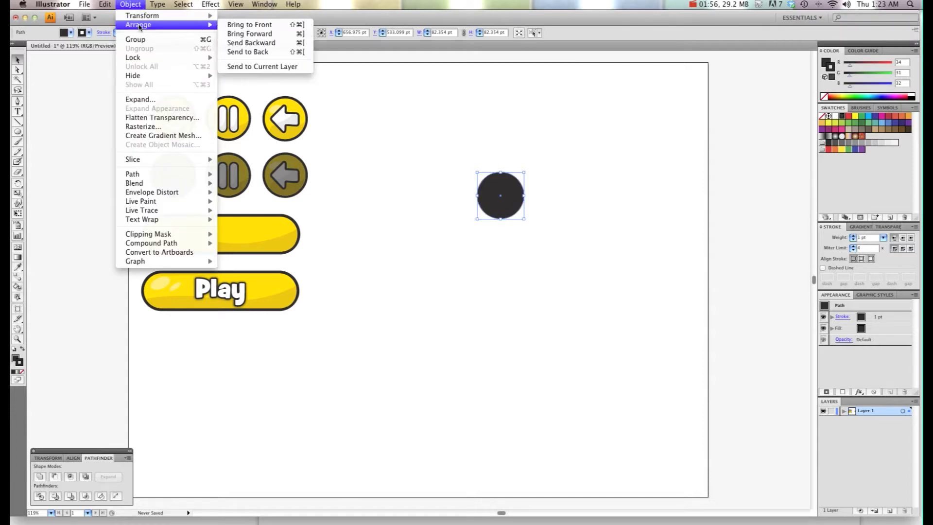
{"action": "left_click", "coordinate": [240, 43]}
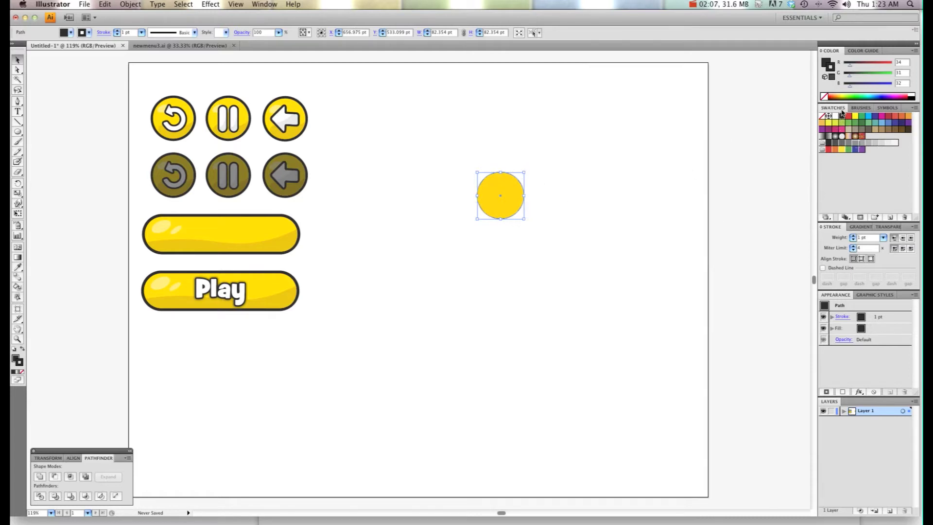
- Increase the back circle's stroke weight to 8 pt
{"action": "left_click", "coordinate": [852, 237]}
{"action": "left_click", "coordinate": [853, 237]}
{"action": "left_click", "coordinate": [852, 237]}
{"action": "left_click", "coordinate": [852, 237]}
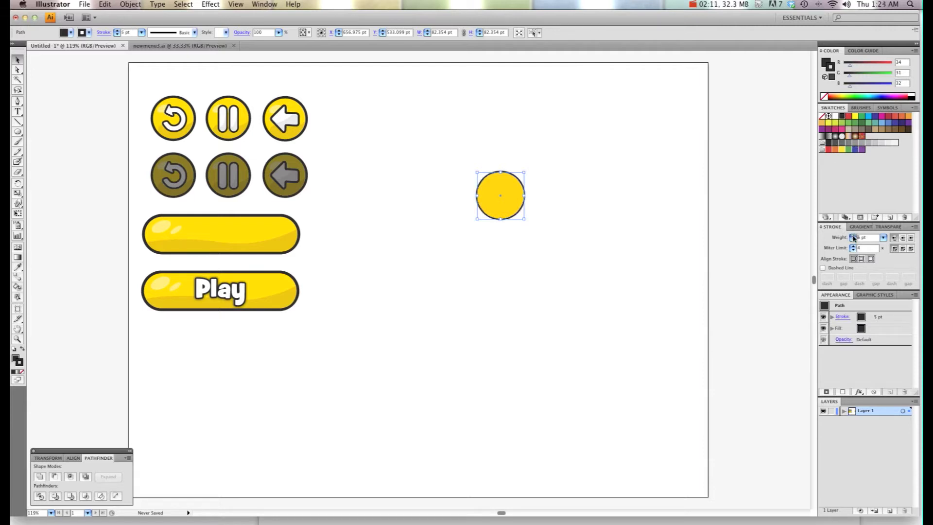
{"action": "left_click", "coordinate": [853, 237]}
{"action": "left_click", "coordinate": [853, 236]}
{"action": "left_click", "coordinate": [852, 237]}
{"action": "left_click", "coordinate": [852, 237]}
- Flatten Transparency on the circle with Raster/Vector Balance at 100
{"action": "left_click", "coordinate": [130, 4]}
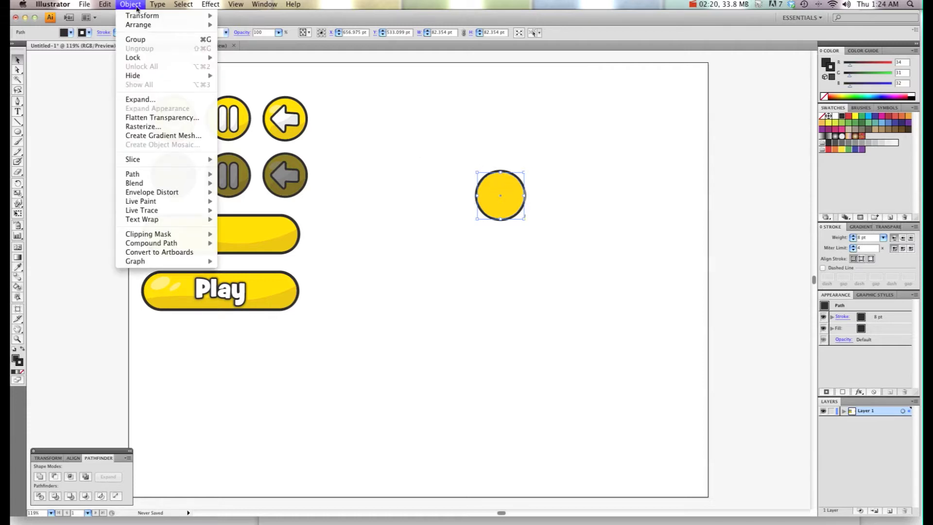
{"action": "left_click", "coordinate": [153, 119]}
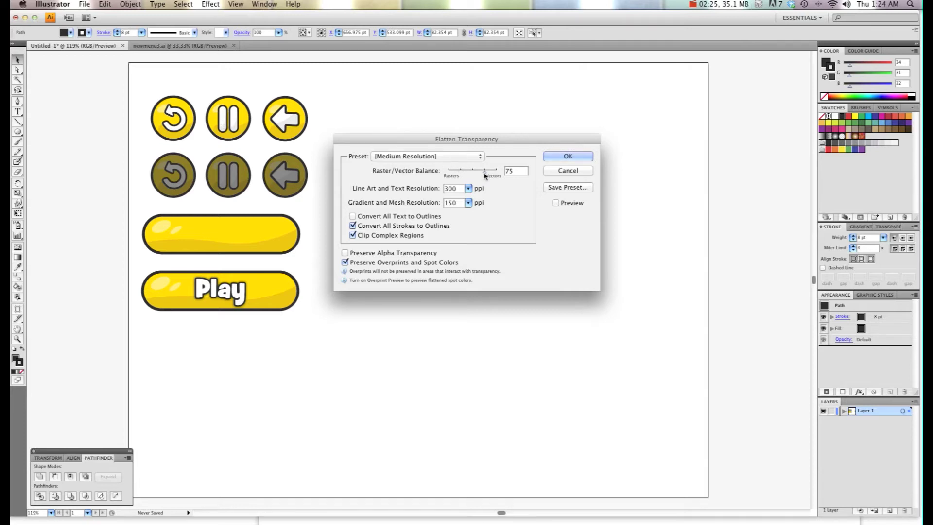
{"action": "left_click_drag", "start_coordinate": [484, 175], "coordinate": [496, 174]}
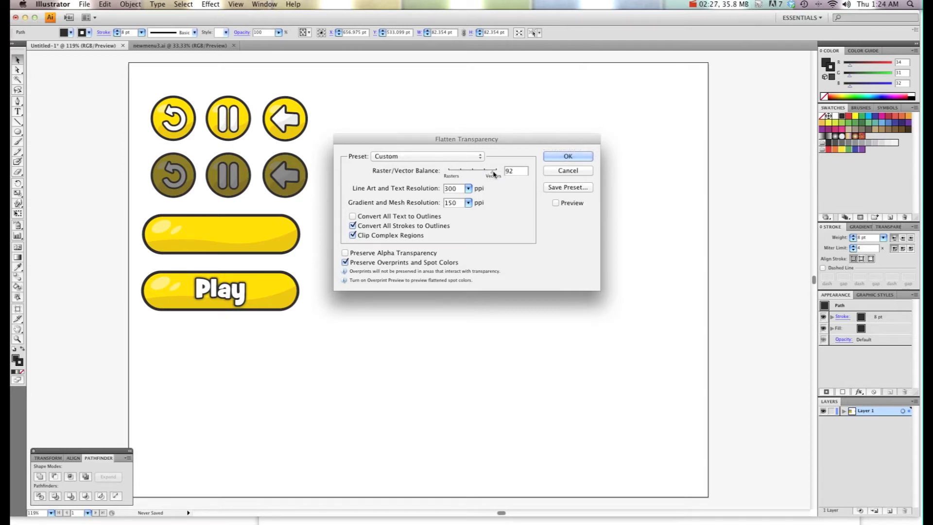
{"action": "left_click", "coordinate": [554, 155]}
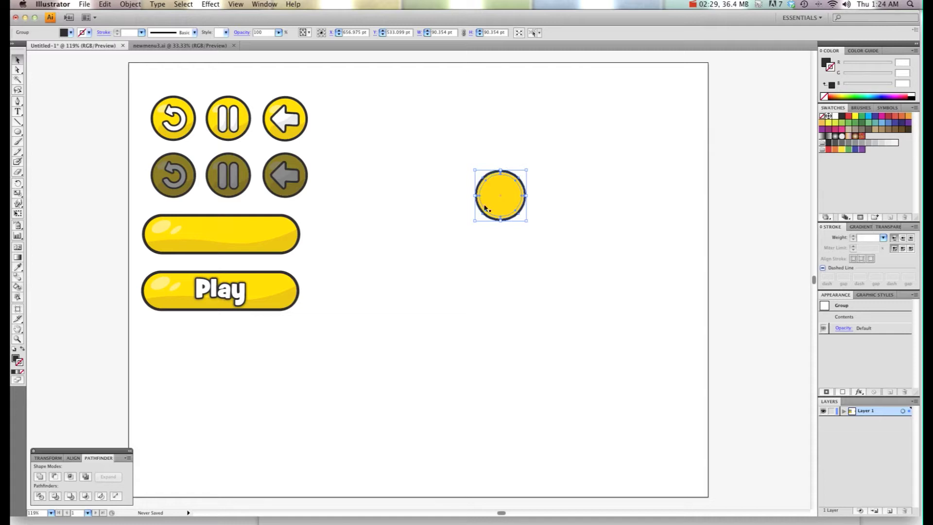
{"action": "left_click", "coordinate": [536, 146]}
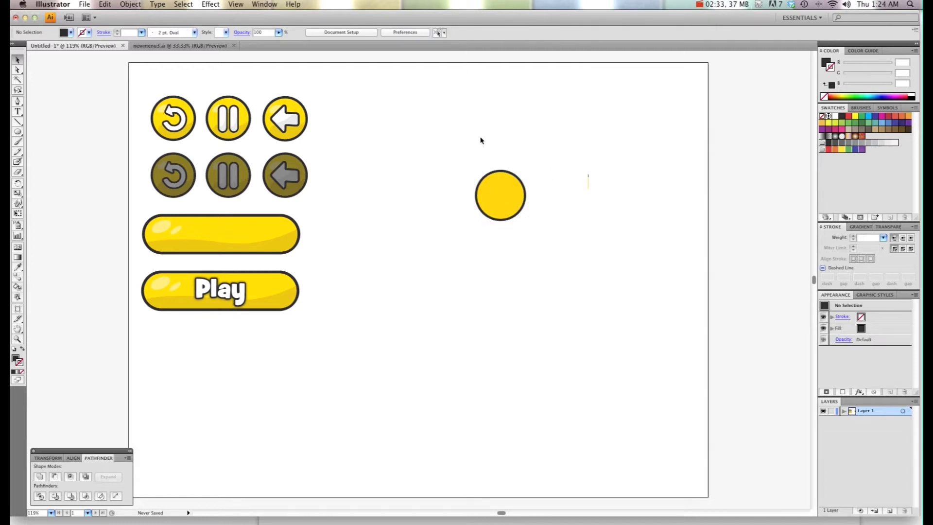
- Zoom to 400% and centre the ringed yellow circle in view
{"action": "left_click", "coordinate": [286, 141]}
{"action": "left_click", "coordinate": [354, 137]}
{"action": "left_click", "coordinate": [17, 102]}
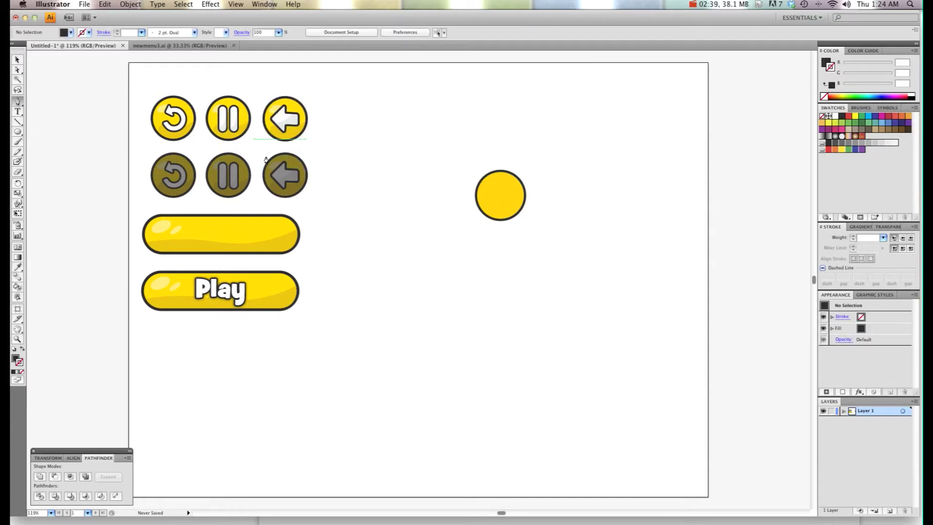
{"action": "key", "text": "super+equal"}
{"action": "key", "text": "super+equal"}
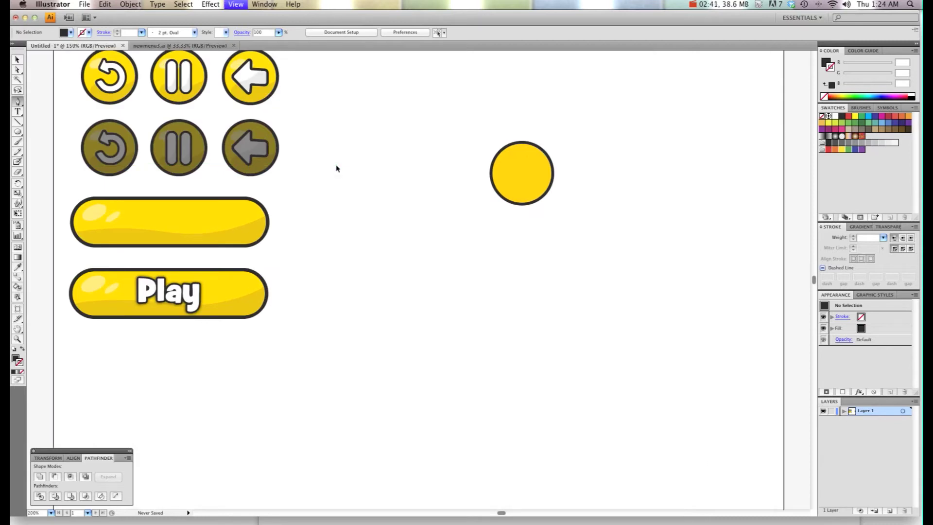
{"action": "key", "text": "super+equal"}
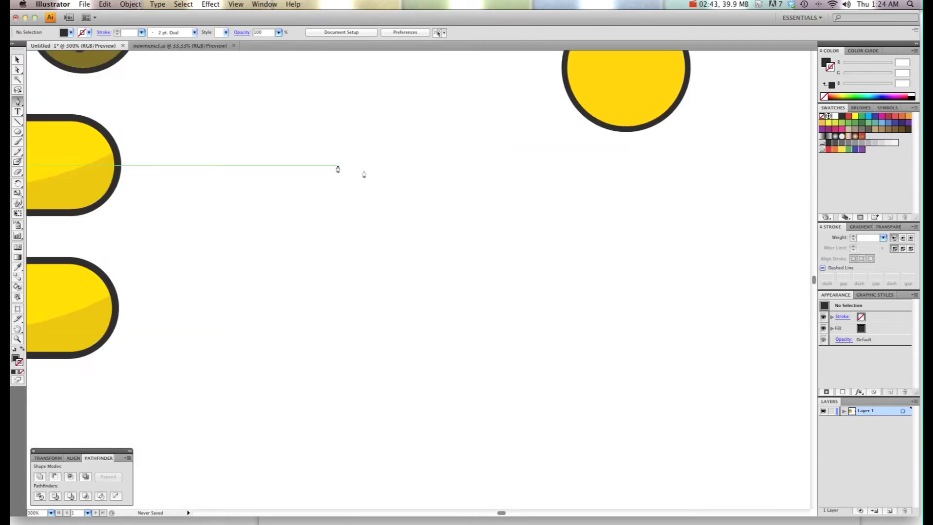
{"action": "left_click_drag", "start_coordinate": [508, 183], "coordinate": [369, 337]}
{"action": "key", "text": "super+equal"}
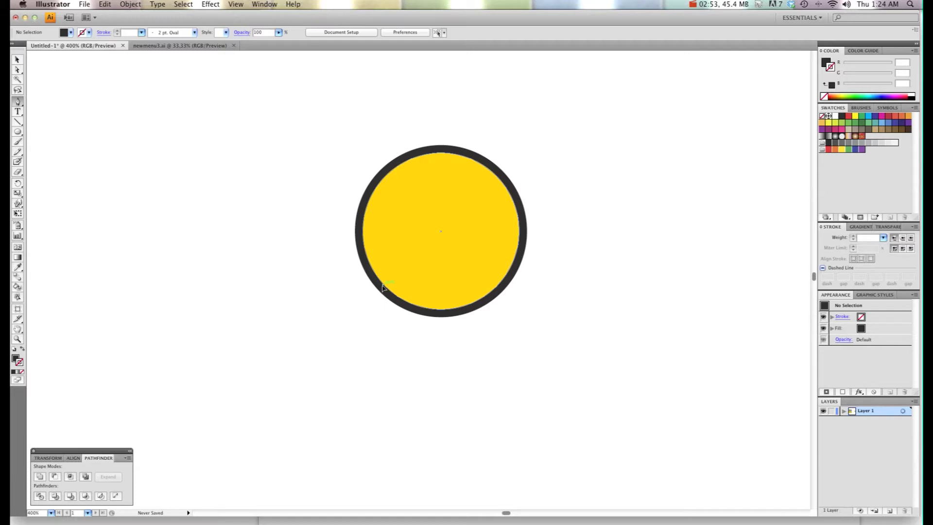
- Draw a closed wave-topped Pen path across the lower half of the yellow circle
{"action": "left_click_drag", "start_coordinate": [382, 282], "coordinate": [377, 252]}
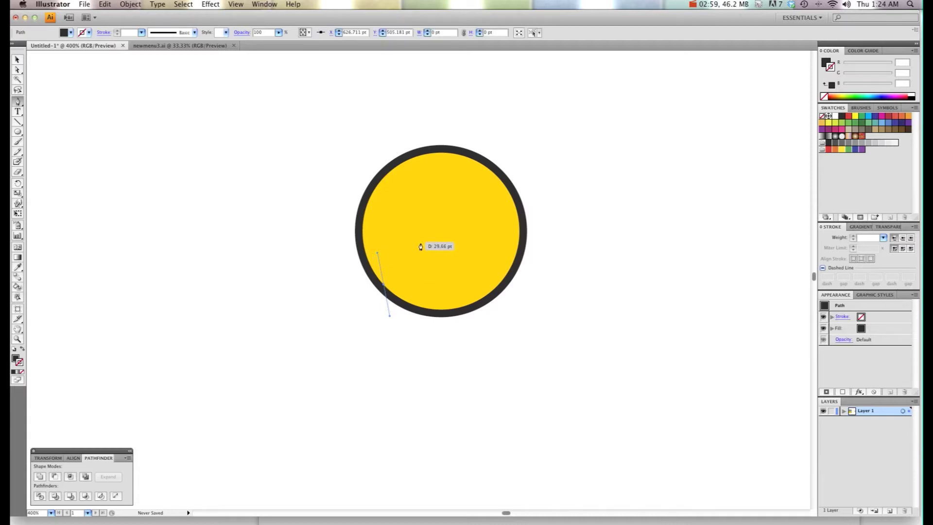
{"action": "left_click_drag", "start_coordinate": [422, 242], "coordinate": [442, 249]}
{"action": "left_click_drag", "start_coordinate": [442, 250], "coordinate": [441, 251]}
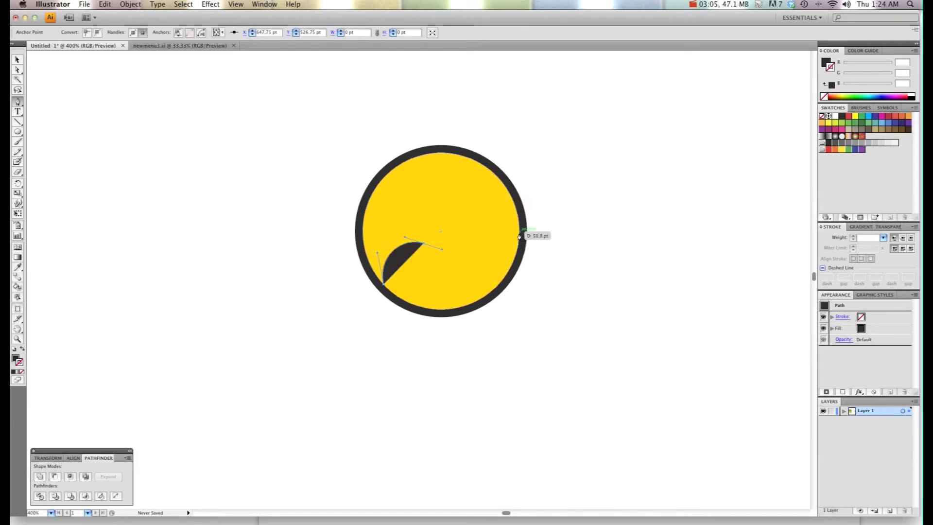
{"action": "left_click_drag", "start_coordinate": [518, 225], "coordinate": [545, 185]}
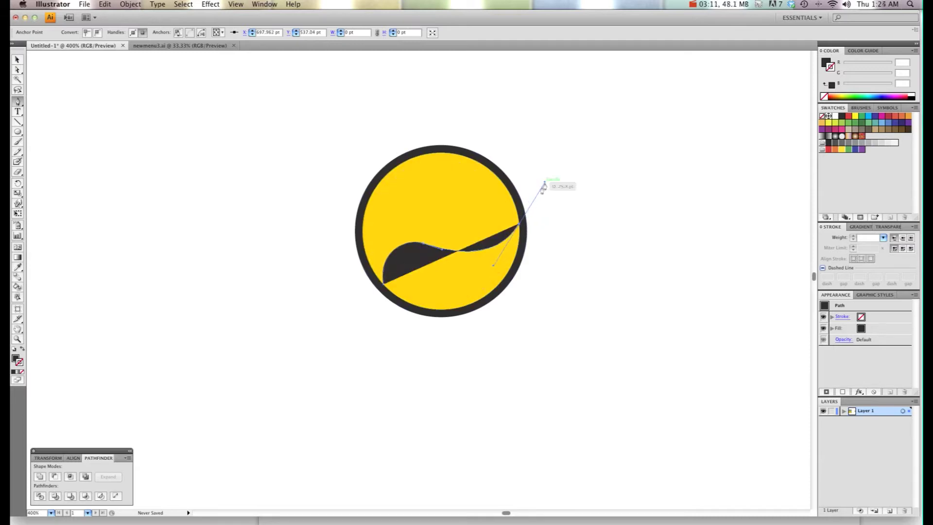
{"action": "left_click_drag", "start_coordinate": [520, 229], "coordinate": [540, 192]}
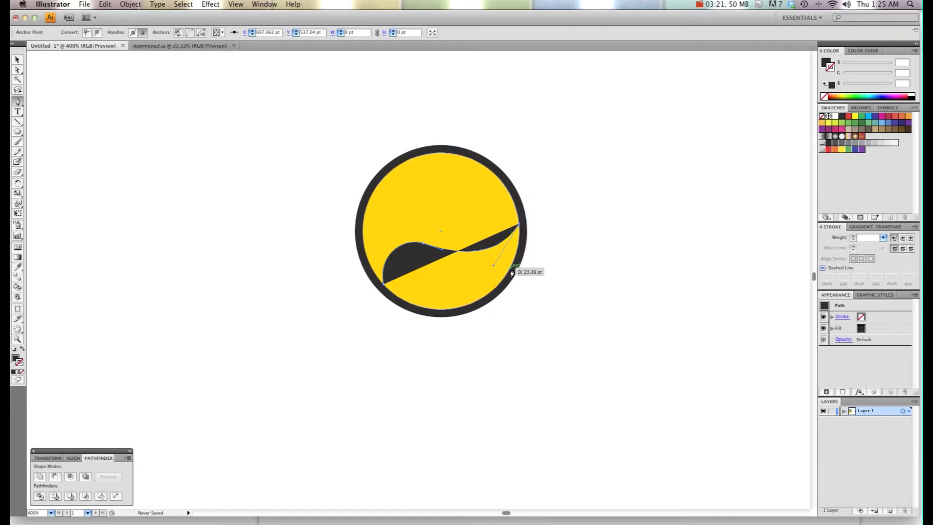
{"action": "left_click_drag", "start_coordinate": [512, 273], "coordinate": [512, 272]}
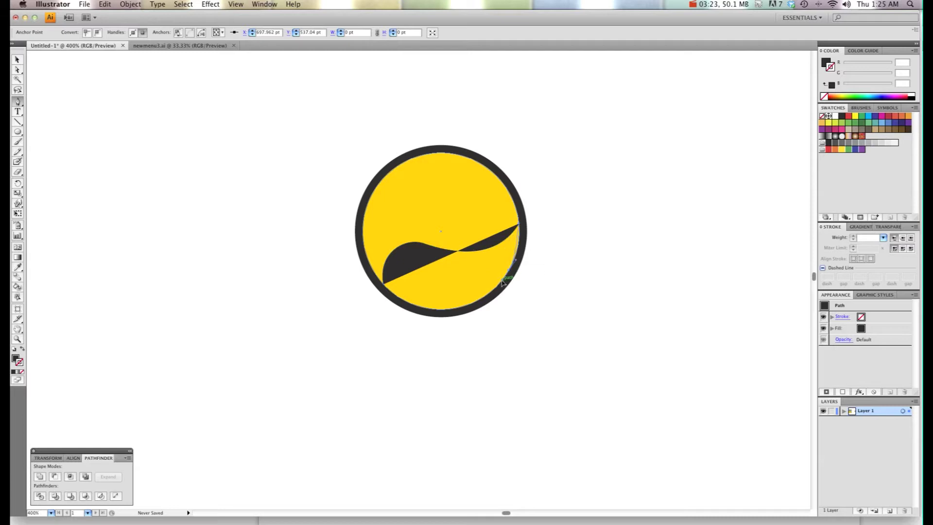
{"action": "left_click", "coordinate": [496, 296]}
{"action": "left_click_drag", "start_coordinate": [495, 295], "coordinate": [494, 295]}
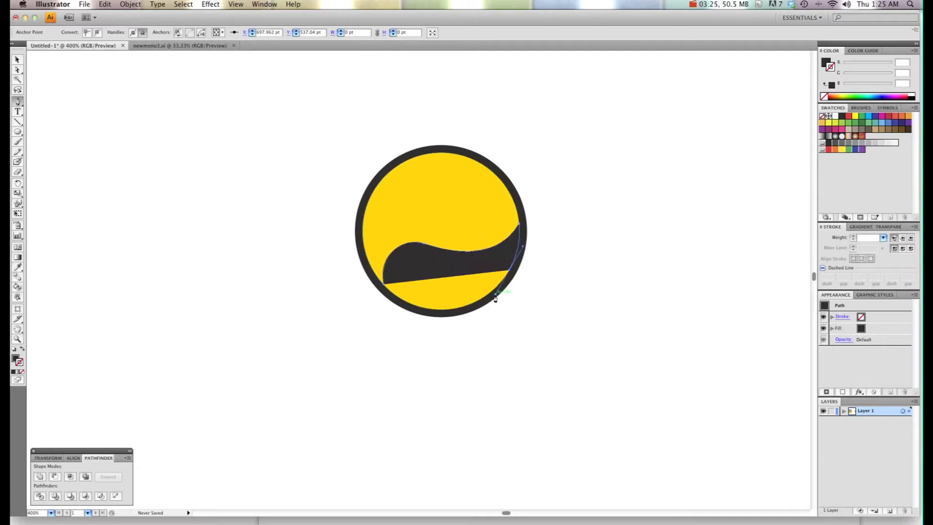
{"action": "left_click", "coordinate": [508, 272]}
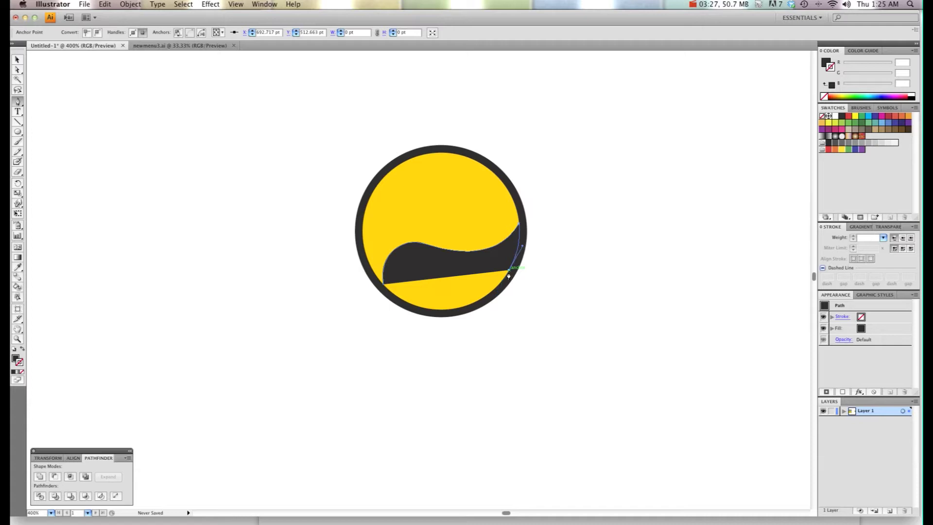
{"action": "left_click_drag", "start_coordinate": [441, 313], "coordinate": [393, 316]}
{"action": "left_click", "coordinate": [440, 314]}
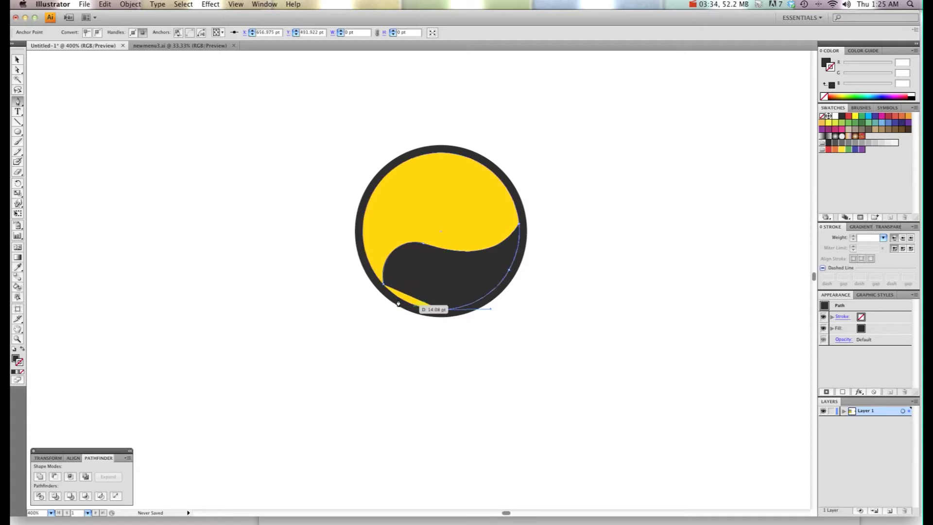
{"action": "left_click_drag", "start_coordinate": [382, 284], "coordinate": [370, 263]}
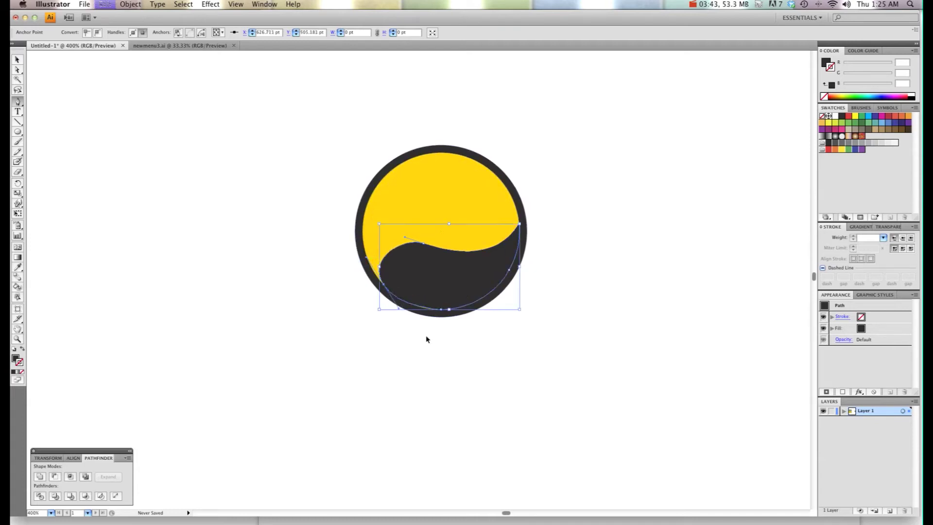
- Refine the wave shape's left point and top curve handles
{"action": "left_click_drag", "start_coordinate": [441, 310], "coordinate": [384, 289]}
{"action": "key", "text": "super+z"}
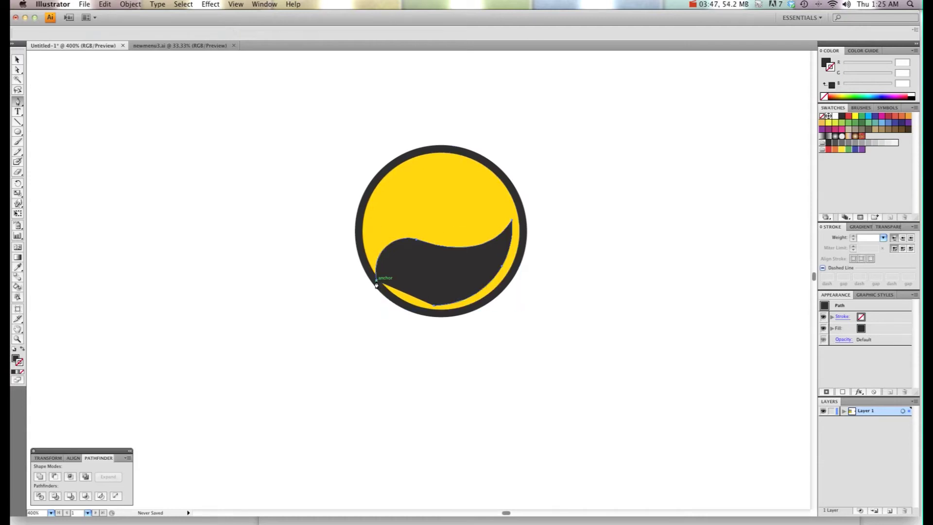
{"action": "key", "text": "super+z"}
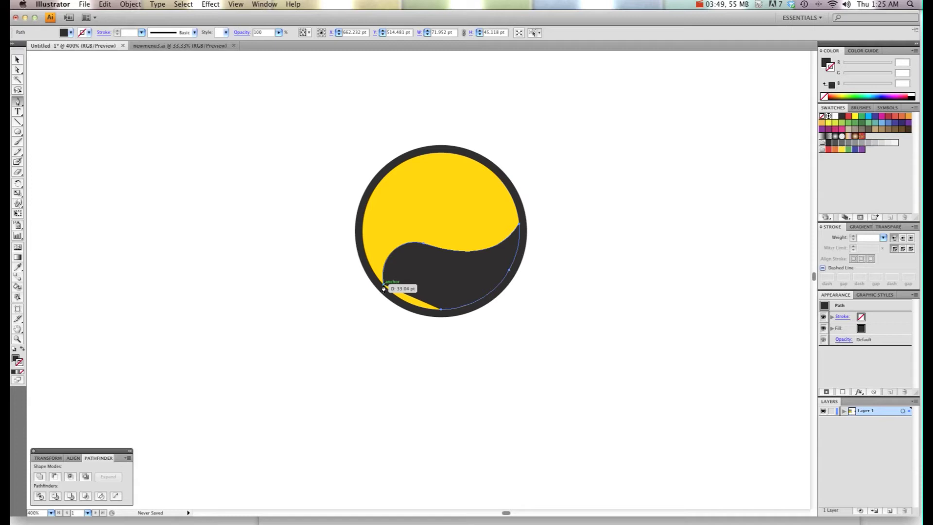
{"action": "left_click_drag", "start_coordinate": [382, 285], "coordinate": [362, 261]}
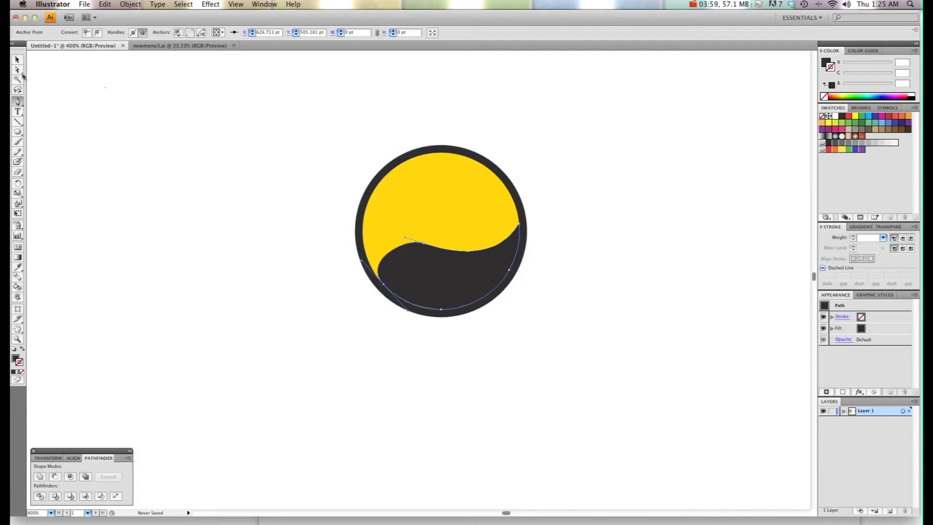
{"action": "left_click", "coordinate": [16, 60]}
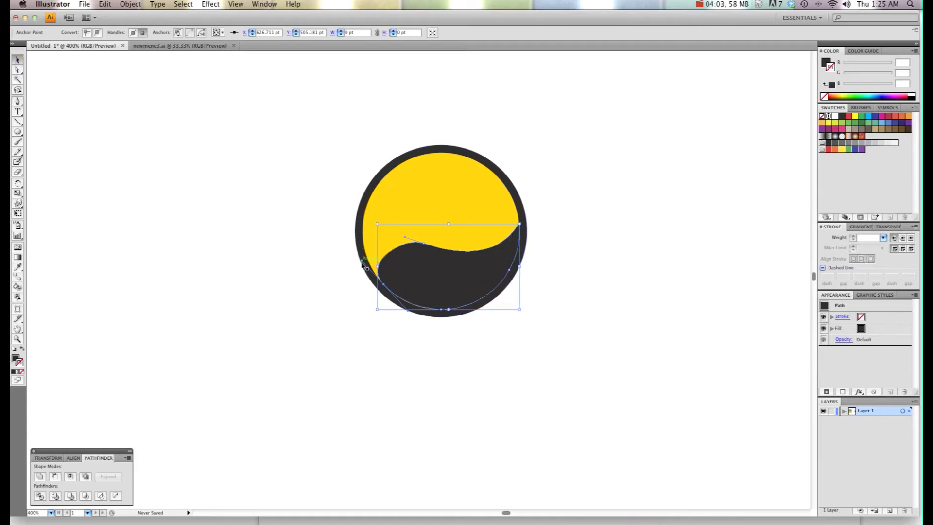
{"action": "left_click_drag", "start_coordinate": [362, 262], "coordinate": [369, 269]}
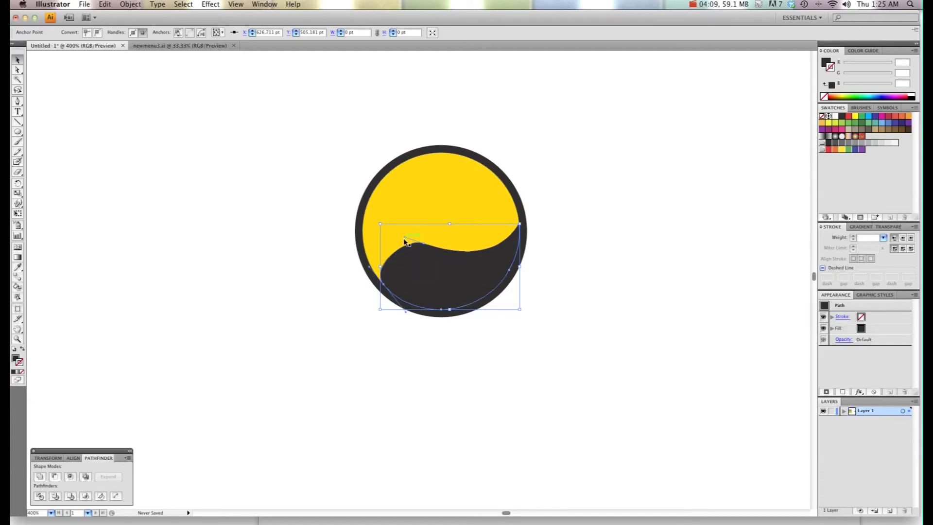
{"action": "left_click_drag", "start_coordinate": [404, 239], "coordinate": [402, 239]}
- Sample the circle's yellow onto the wave, then darken its fill to DBB309
{"action": "left_click", "coordinate": [277, 324]}
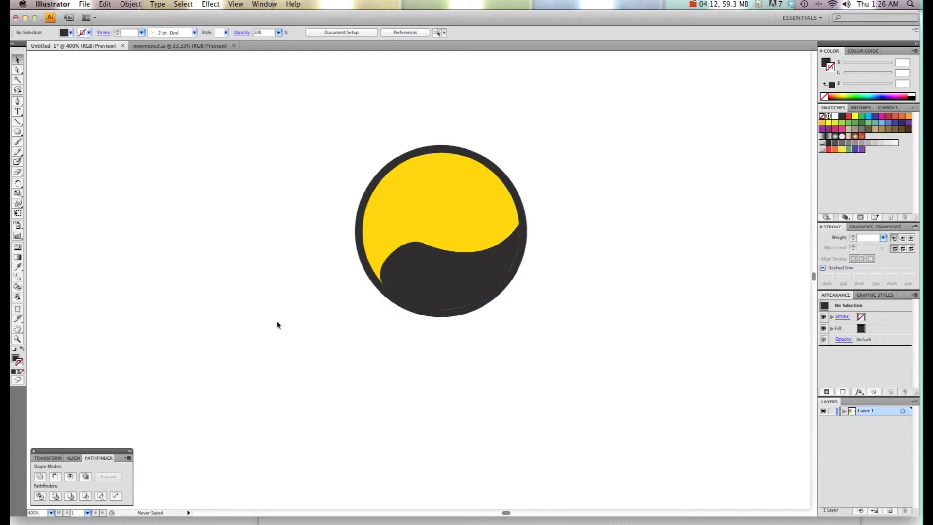
{"action": "left_click", "coordinate": [436, 283]}
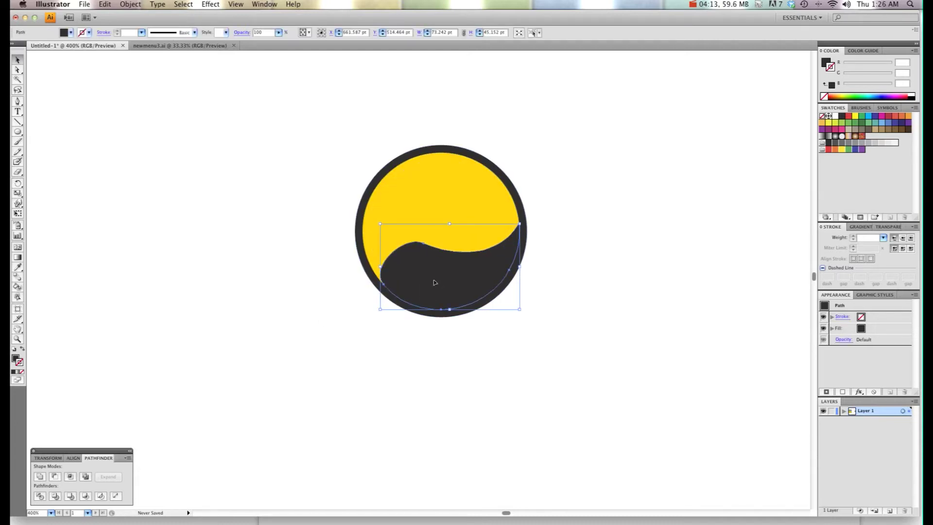
{"action": "left_click", "coordinate": [17, 267]}
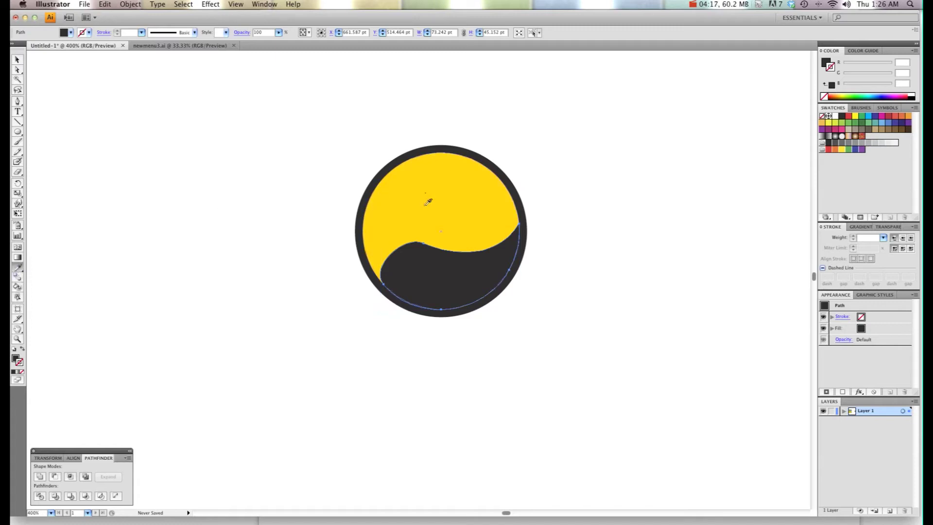
{"action": "left_click", "coordinate": [427, 202]}
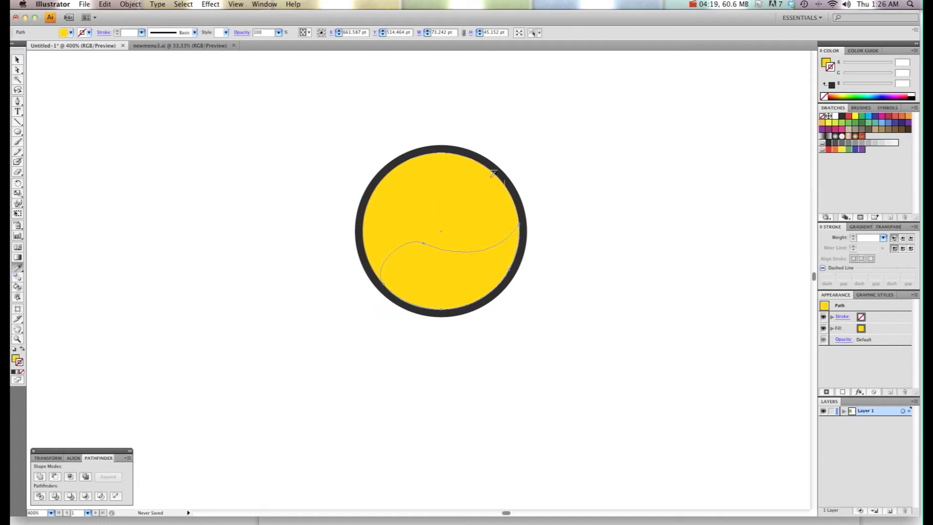
{"action": "double_click", "coordinate": [15, 358]}
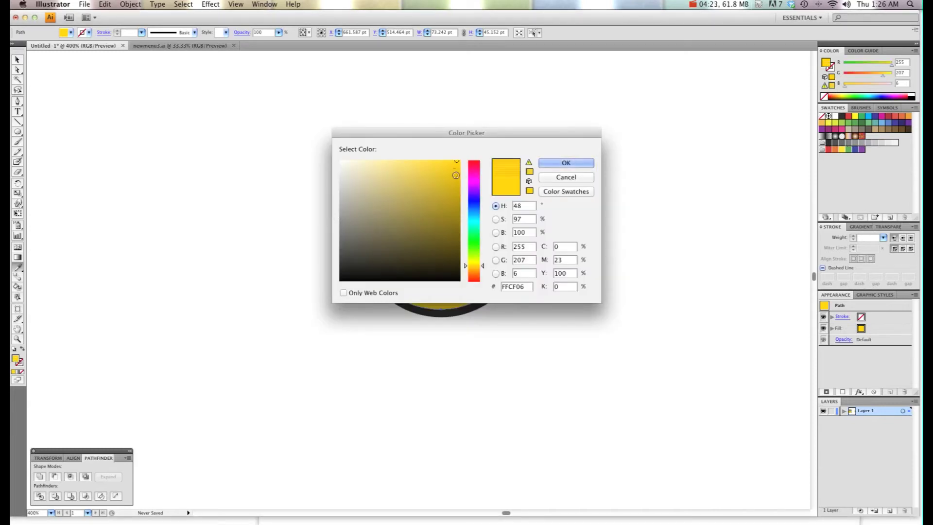
{"action": "left_click", "coordinate": [455, 177]}
{"action": "left_click", "coordinate": [566, 165]}
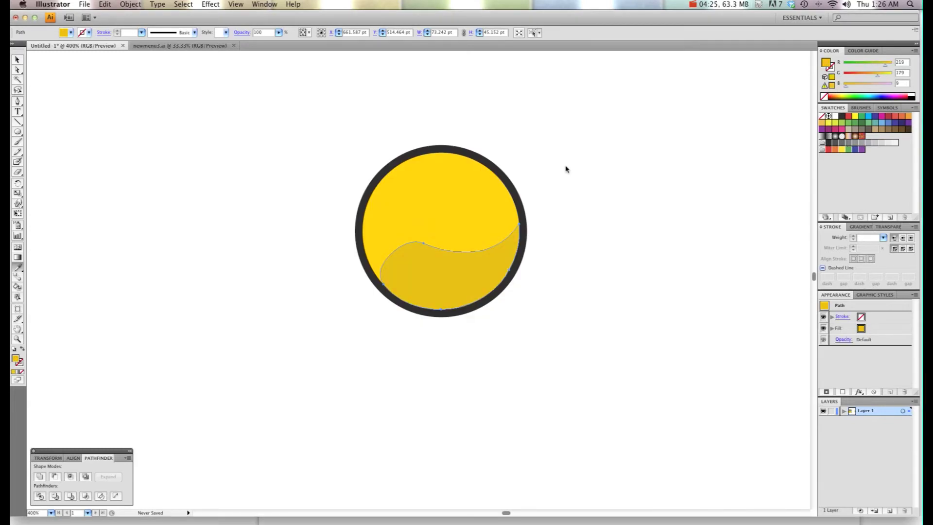
- Deselect the wave and zoom out to compare with the reference arrow buttons, then return
{"action": "key", "text": "v"}
{"action": "left_click", "coordinate": [115, 100]}
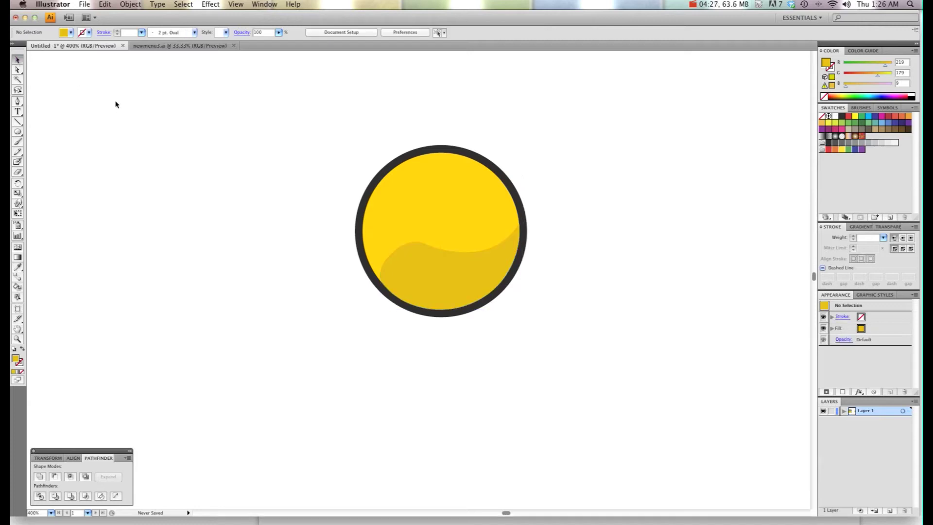
{"action": "key", "text": "super+1"}
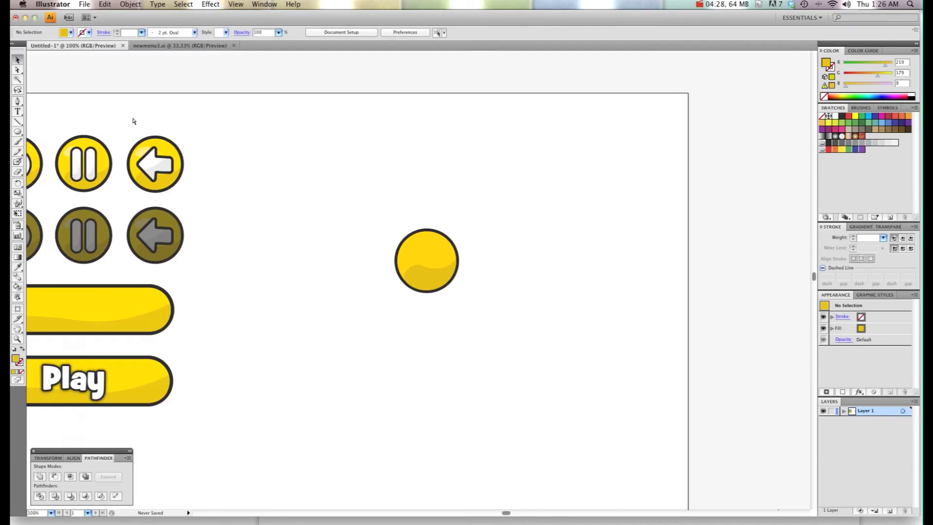
{"action": "key", "text": "super+equal"}
{"action": "key", "text": "super+equal"}
{"action": "key", "text": "super+equal"}
{"action": "key", "text": "super+equal"}
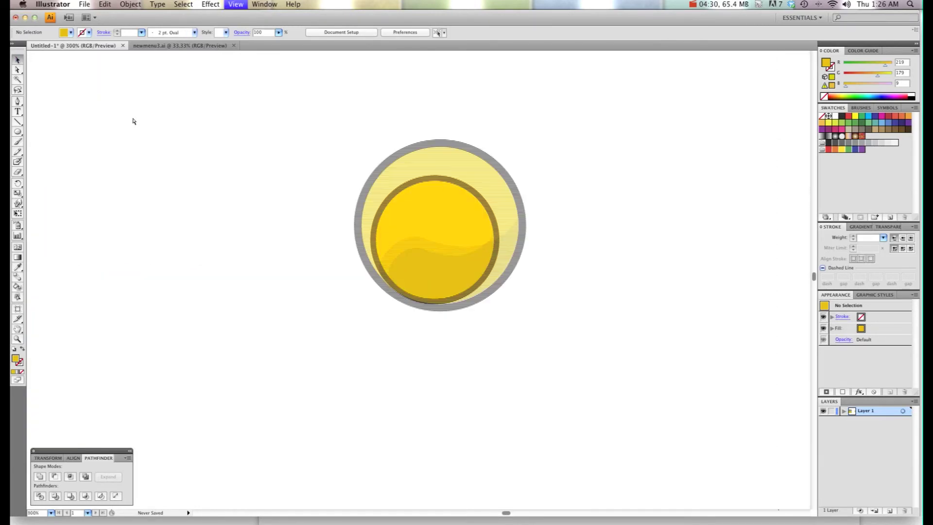
{"action": "left_click_drag", "start_coordinate": [138, 126], "coordinate": [189, 224]}
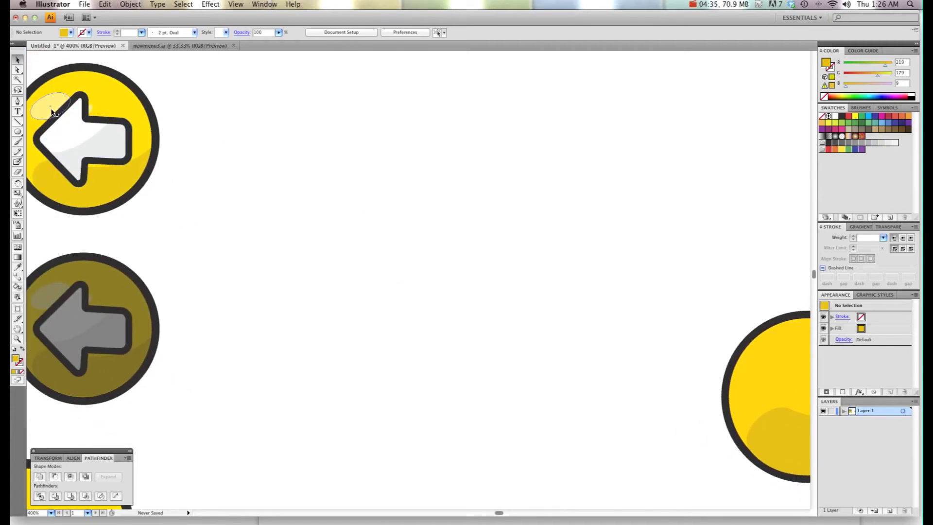
{"action": "left_click_drag", "start_coordinate": [505, 229], "coordinate": [326, 208]}
{"action": "scroll", "coordinate": [310, 218], "scroll_direction": "right", "scroll_amount": 6}
{"action": "scroll", "coordinate": [310, 217], "scroll_direction": "down", "scroll_amount": 2}
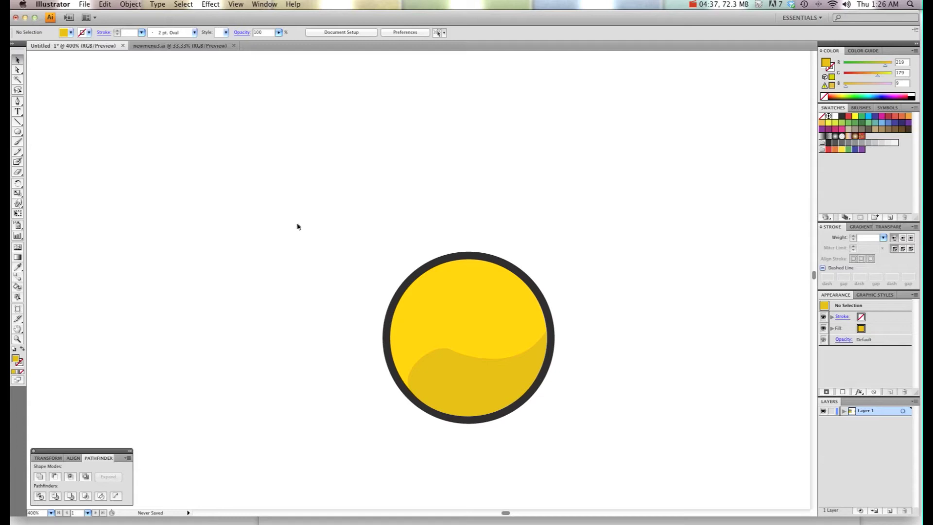
{"action": "left_click", "coordinate": [18, 132]}
- Draw a white highlight ellipse and lower its opacity to about half
{"action": "left_click_drag", "start_coordinate": [419, 283], "coordinate": [465, 298]}
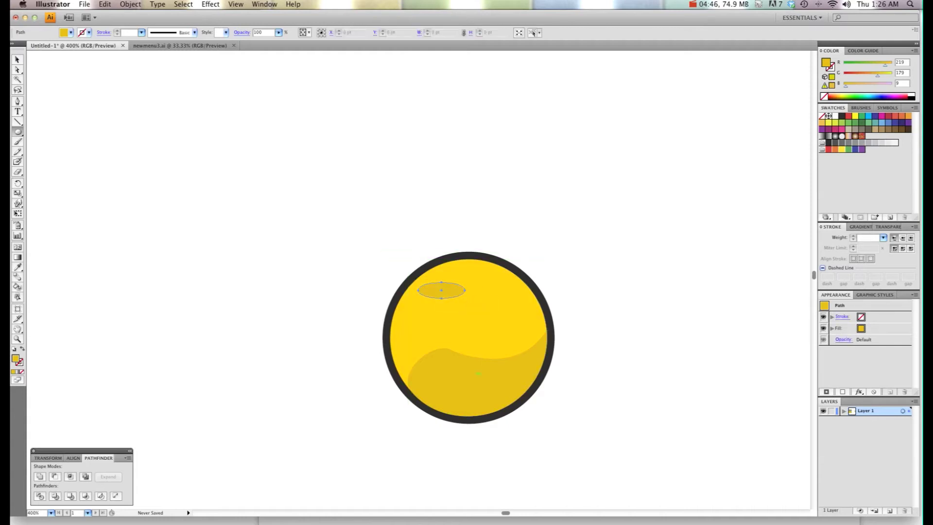
{"action": "left_click", "coordinate": [835, 116]}
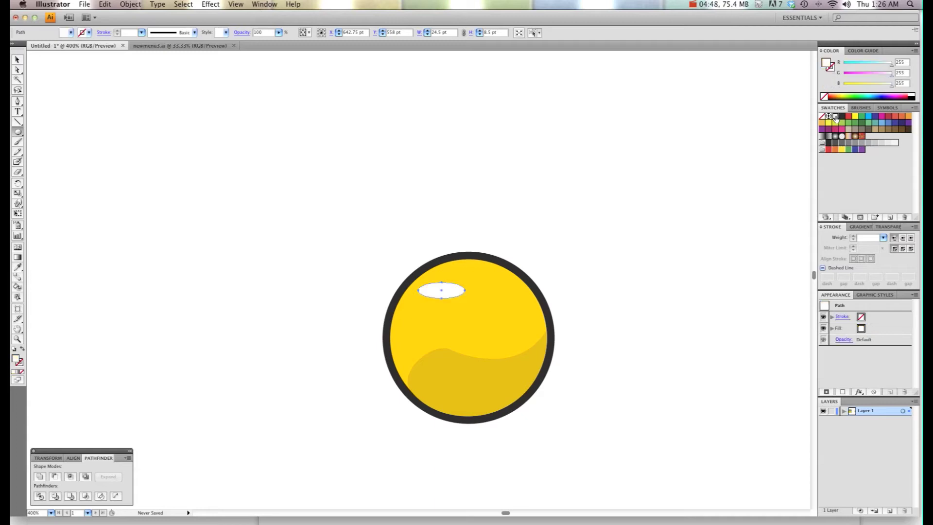
{"action": "left_click", "coordinate": [894, 227]}
{"action": "left_click_drag", "start_coordinate": [905, 237], "coordinate": [879, 249]}
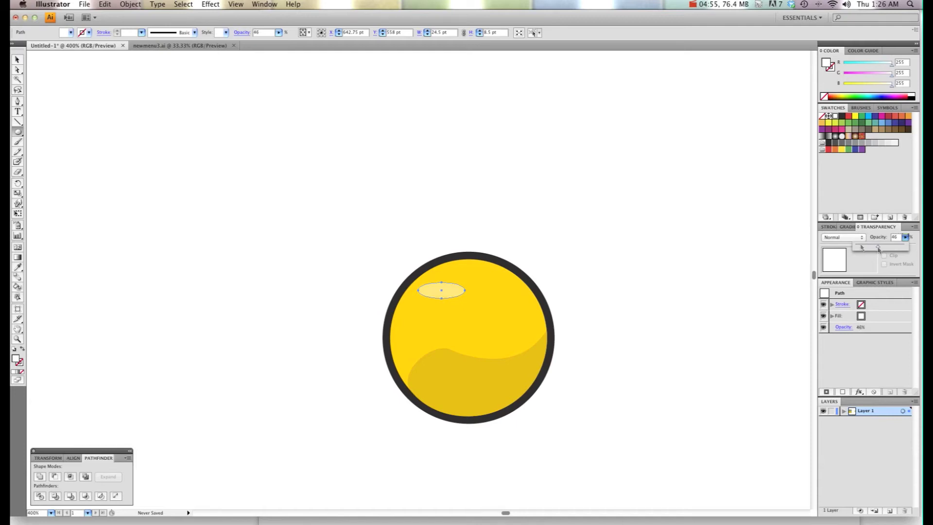
{"action": "key", "text": "super+shift+alt+e"}
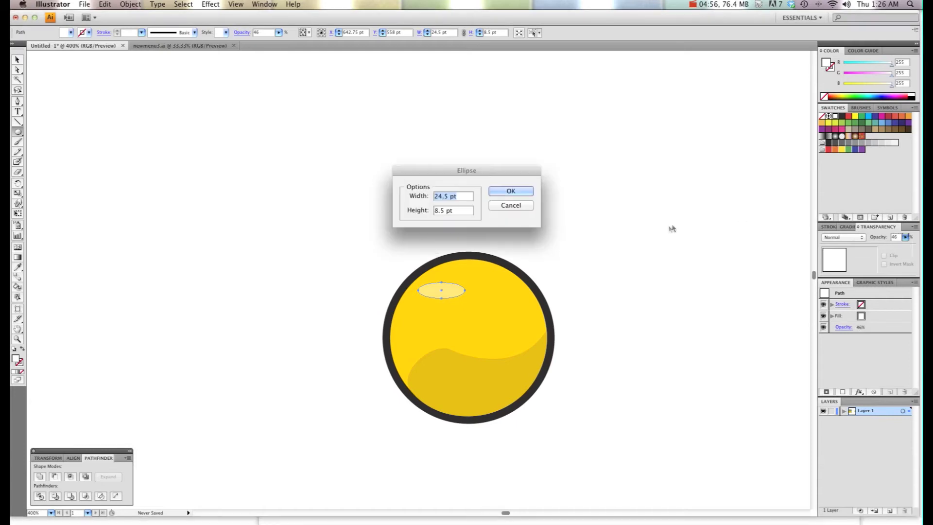
{"action": "left_click", "coordinate": [509, 204]}
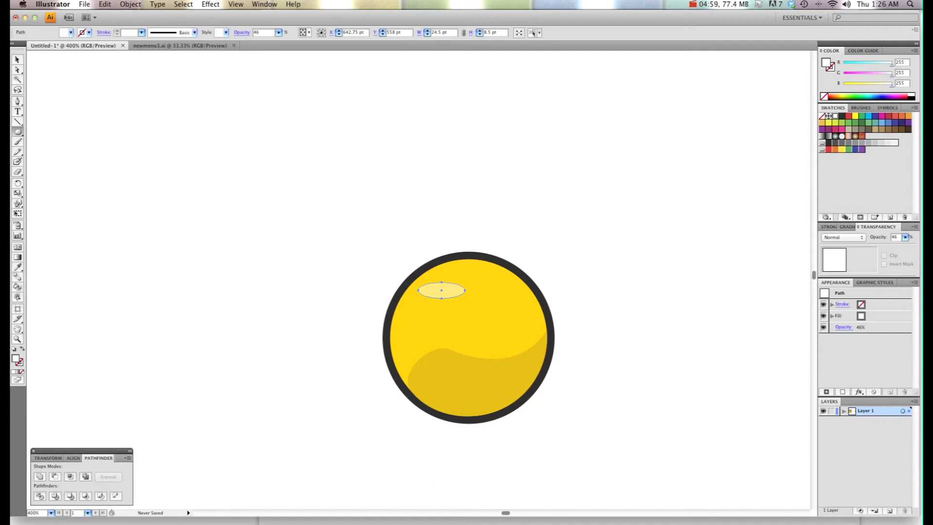
- Draw a smaller highlight ellipse below it at 48% opacity
{"action": "left_click_drag", "start_coordinate": [448, 305], "coordinate": [478, 312]}
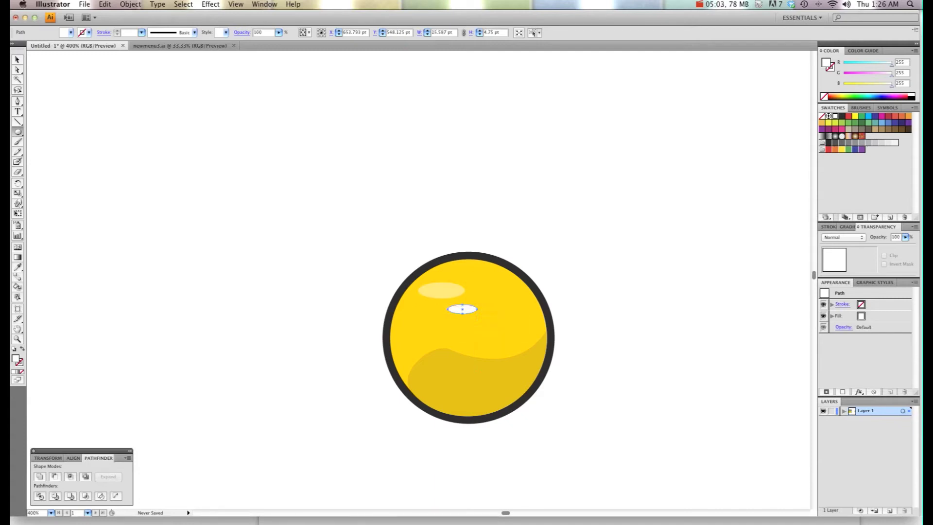
{"action": "left_click", "coordinate": [906, 238]}
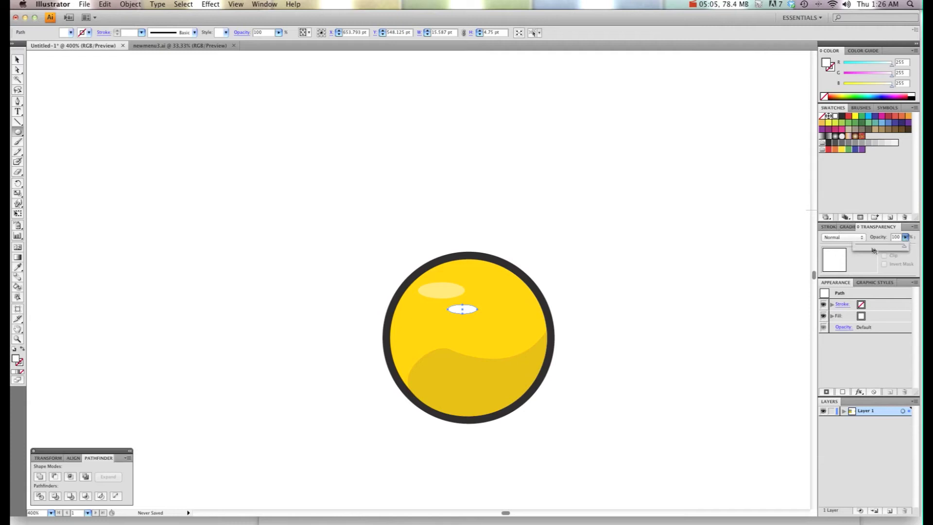
{"action": "left_click_drag", "start_coordinate": [874, 249], "coordinate": [884, 250]}
- Rotate both highlight ellipses together and move them to the circle's upper-left
{"action": "left_click", "coordinate": [19, 61]}
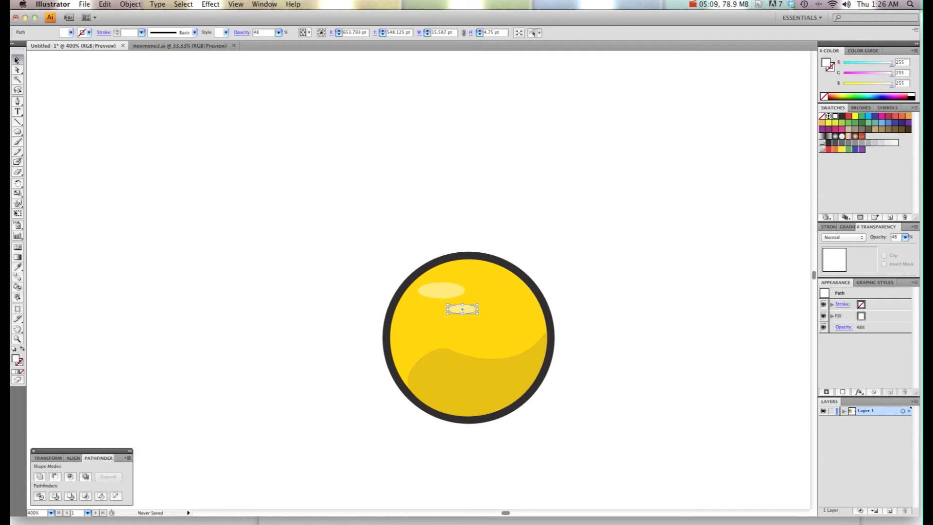
{"action": "left_click", "coordinate": [439, 291], "text": "shift"}
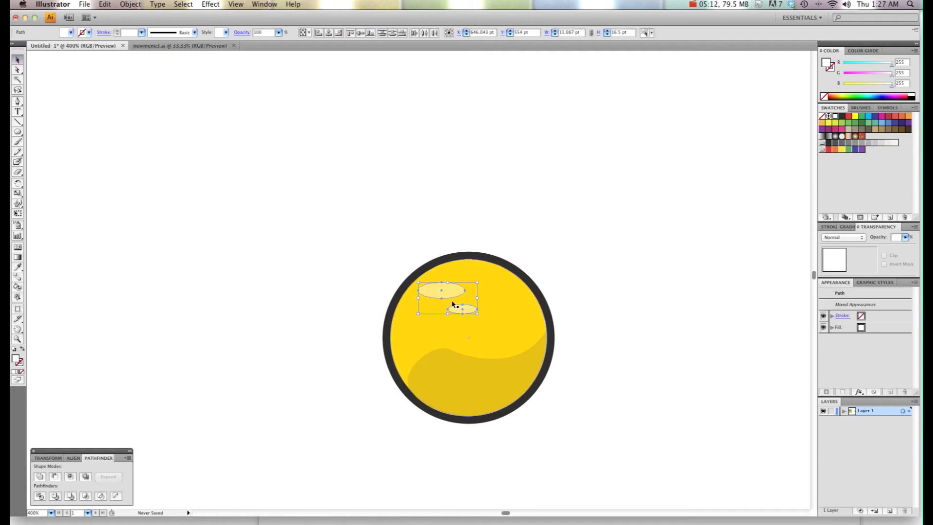
{"action": "left_click_drag", "start_coordinate": [480, 298], "coordinate": [444, 286]}
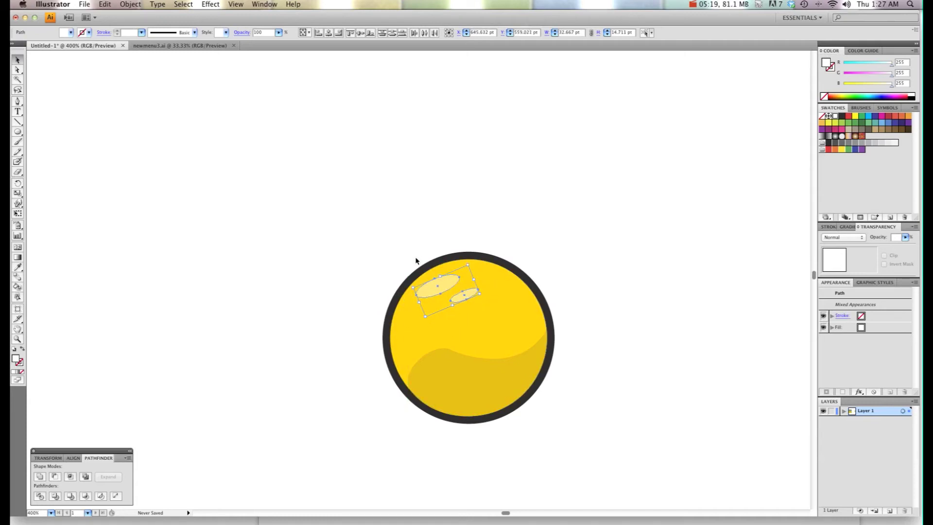
{"action": "left_click", "coordinate": [415, 261]}
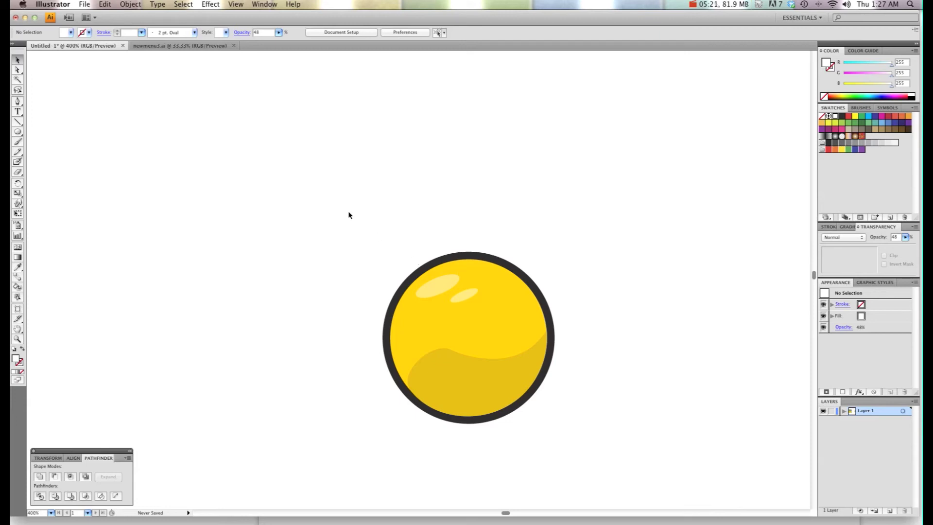
- Draw a small dark grey square above the yellow circle
{"action": "key", "text": "super+minus"}
{"action": "key", "text": "super+minus"}
{"action": "key", "text": "super+minus"}
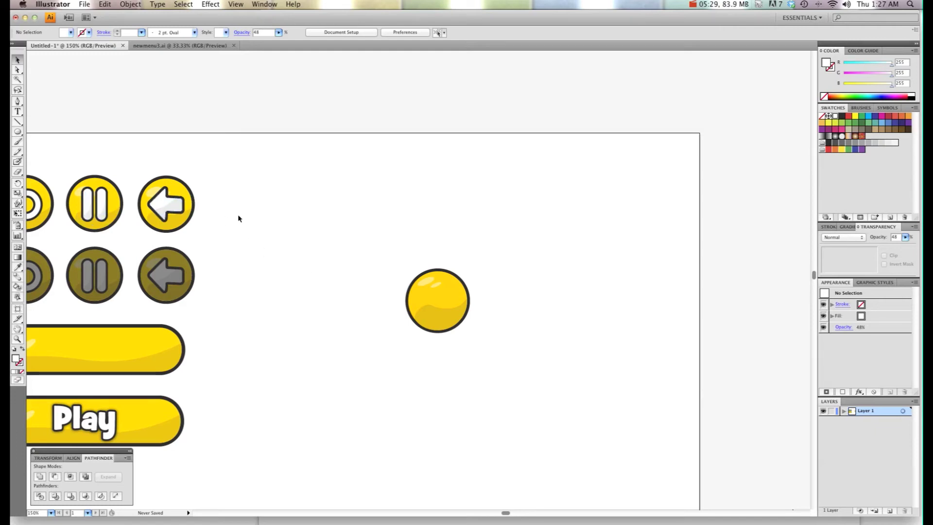
{"action": "key", "text": "super+equal"}
{"action": "key", "text": "super+equal"}
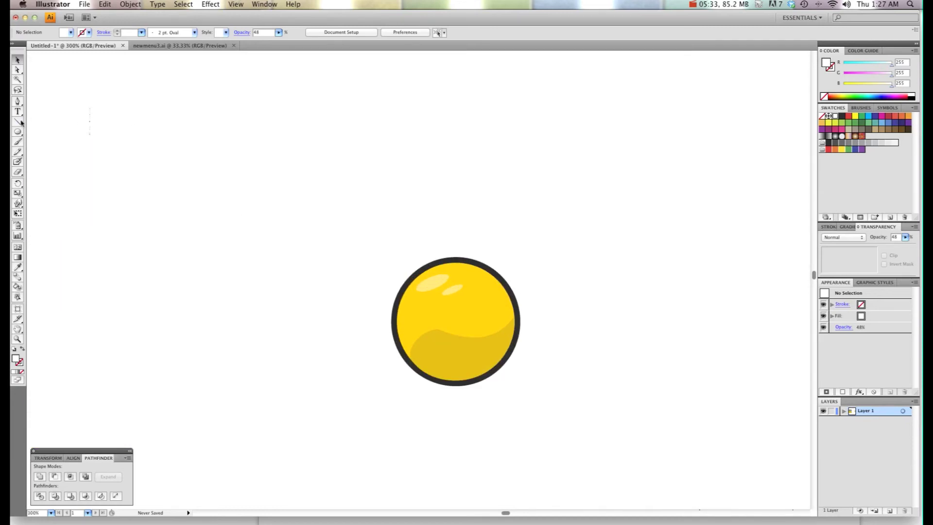
{"action": "left_click_drag", "start_coordinate": [18, 135], "coordinate": [40, 139]}
{"action": "left_click_drag", "start_coordinate": [439, 188], "coordinate": [478, 227]}
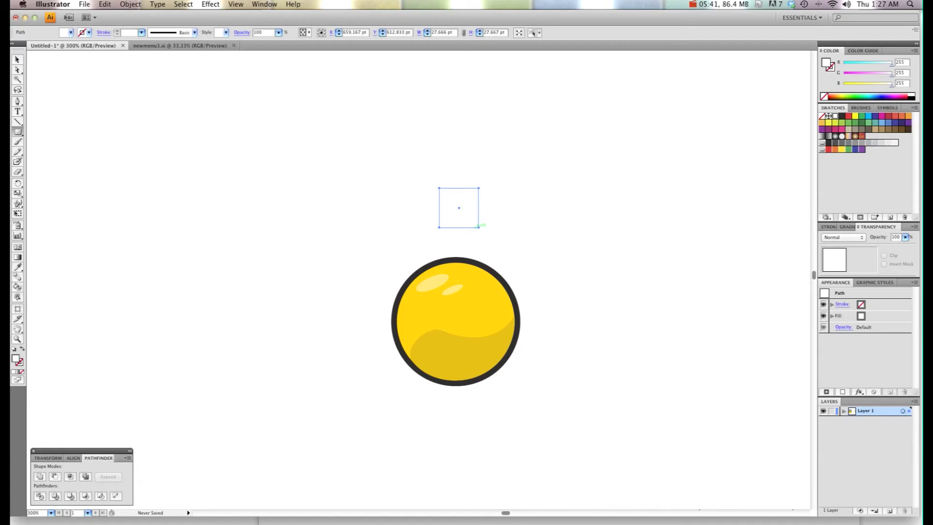
{"action": "left_click", "coordinate": [842, 116]}
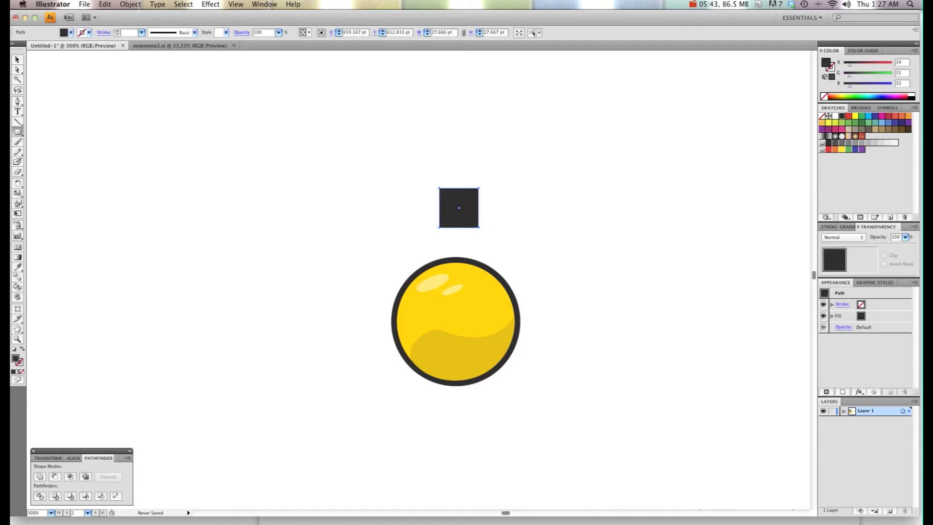
- Delete one corner of the square and rotate the triangle 45° to point left
{"action": "left_click", "coordinate": [16, 73]}
{"action": "left_click", "coordinate": [481, 246]}
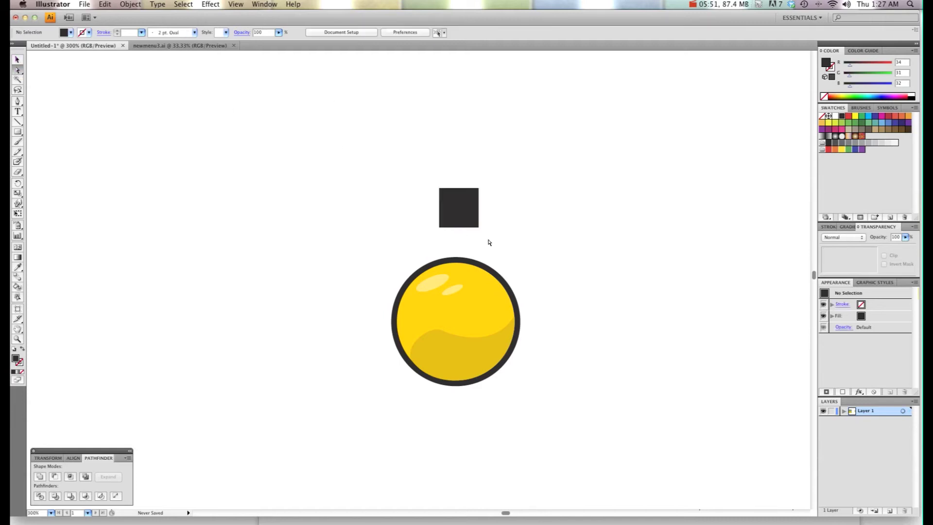
{"action": "left_click", "coordinate": [470, 223]}
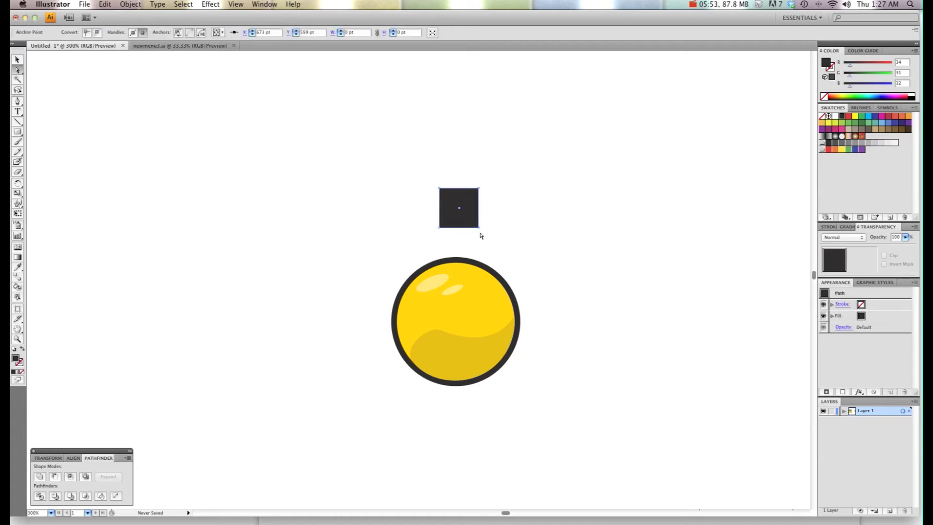
{"action": "key", "text": "Delete"}
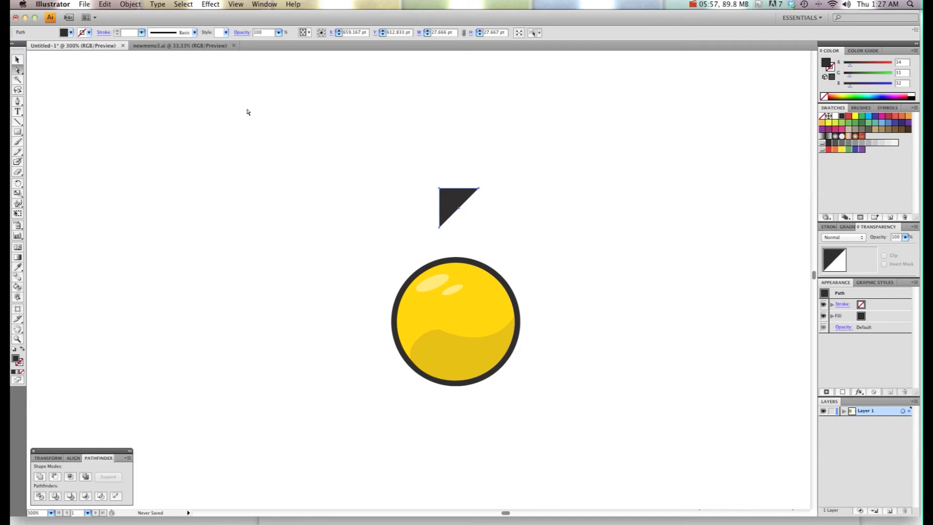
{"action": "left_click", "coordinate": [18, 60]}
{"action": "mouse_move", "coordinate": [481, 189]}
{"action": "left_mouse_down"}
{"action": "mouse_move", "coordinate": [483, 176]}
{"action": "mouse_move", "coordinate": [483, 194]}
{"action": "left_mouse_up"}
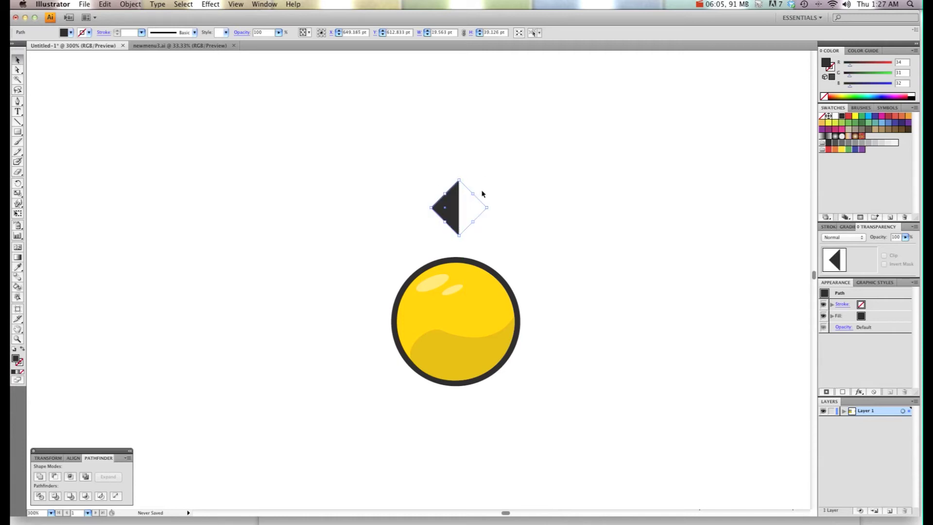
{"action": "left_click", "coordinate": [516, 198]}
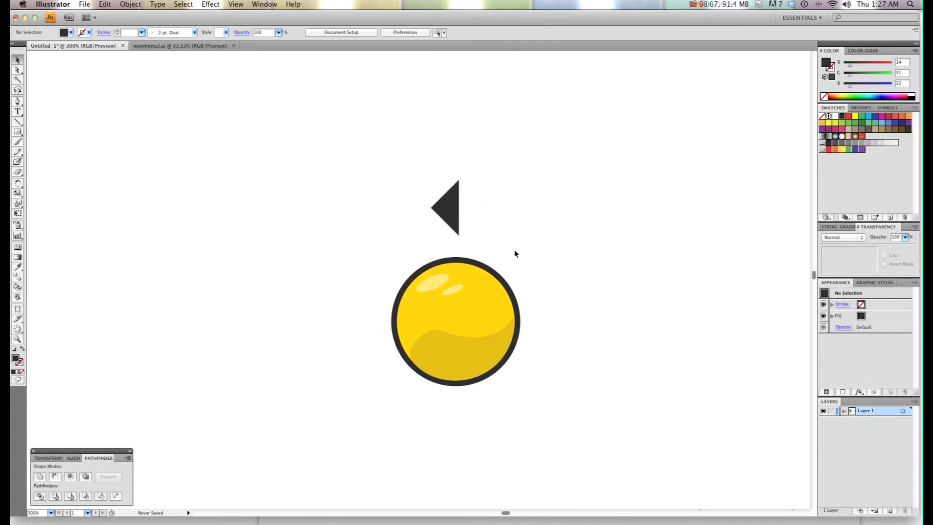
- Draw a shaft rectangle beside the triangle and vertically center-align the two
{"action": "left_click", "coordinate": [18, 132]}
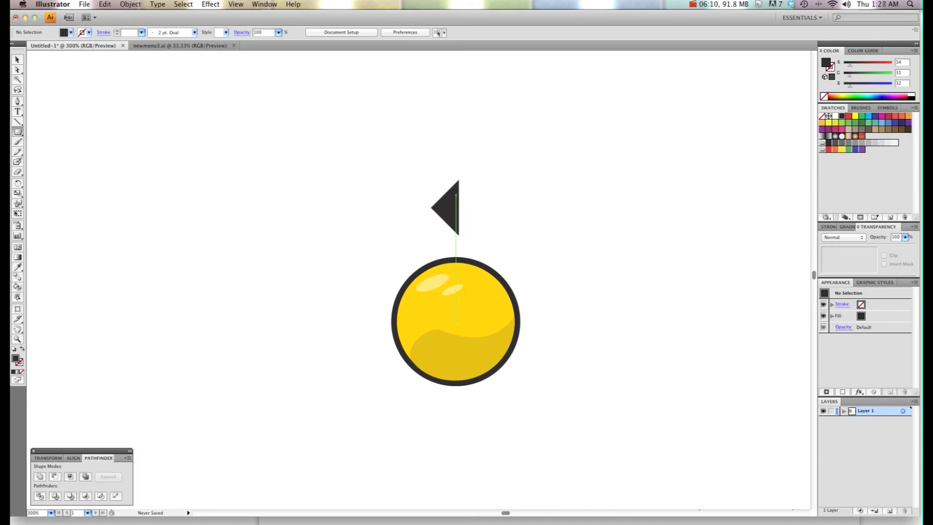
{"action": "left_click_drag", "start_coordinate": [456, 196], "coordinate": [480, 219]}
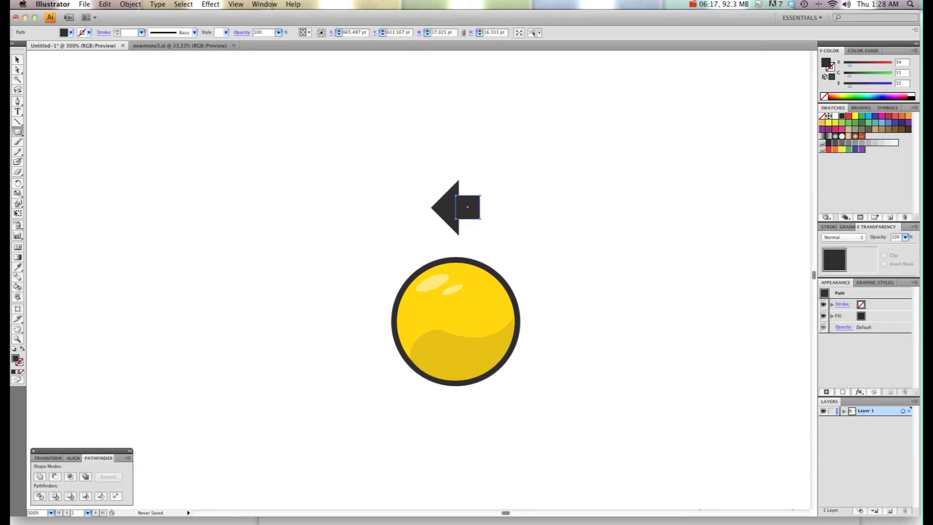
{"action": "left_click", "coordinate": [17, 60]}
{"action": "left_click_drag", "start_coordinate": [480, 220], "coordinate": [483, 223]}
{"action": "left_click_drag", "start_coordinate": [385, 170], "coordinate": [486, 223]}
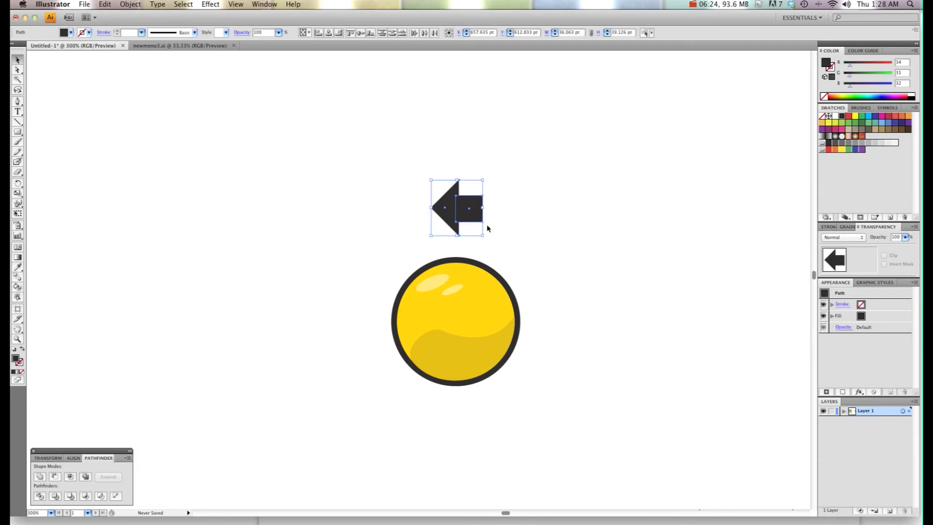
{"action": "left_click", "coordinate": [360, 32]}
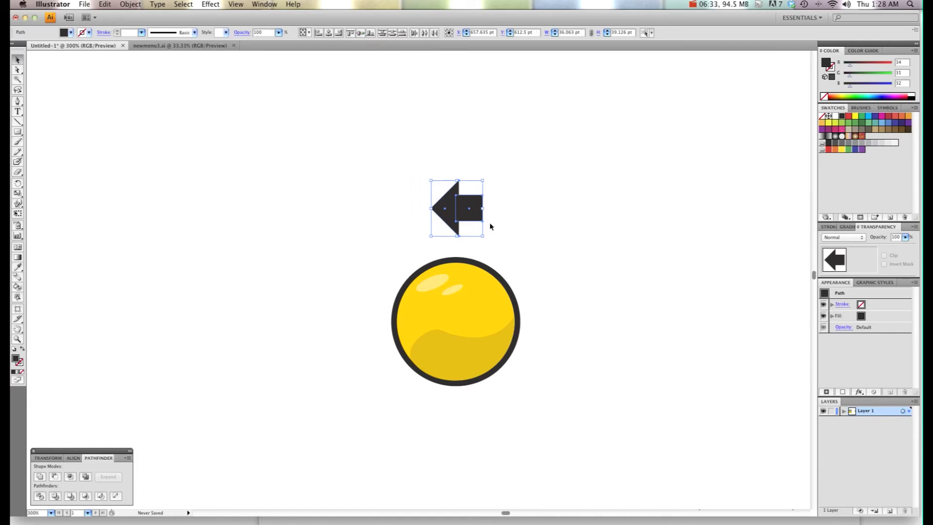
- Merge the triangle and shaft into one arrow with Pathfinder
{"action": "left_click", "coordinate": [269, 4]}
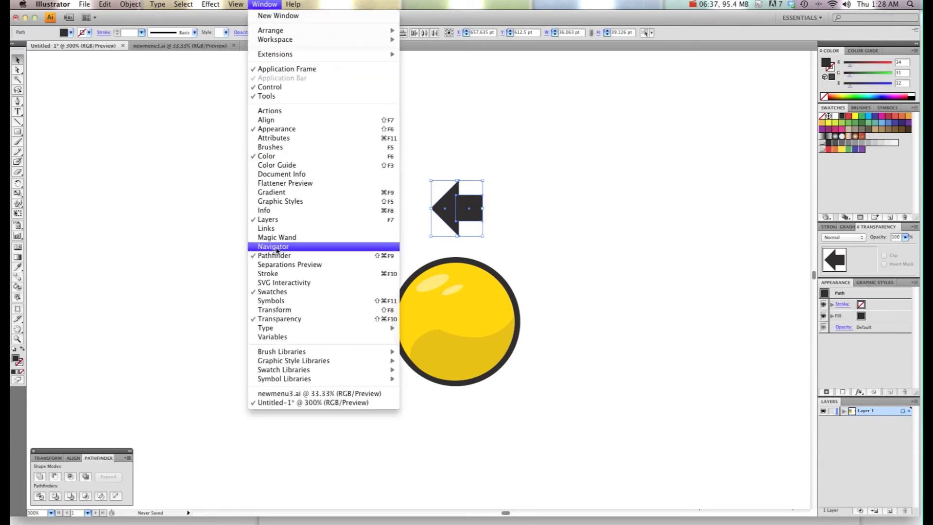
{"action": "left_click", "coordinate": [210, 261]}
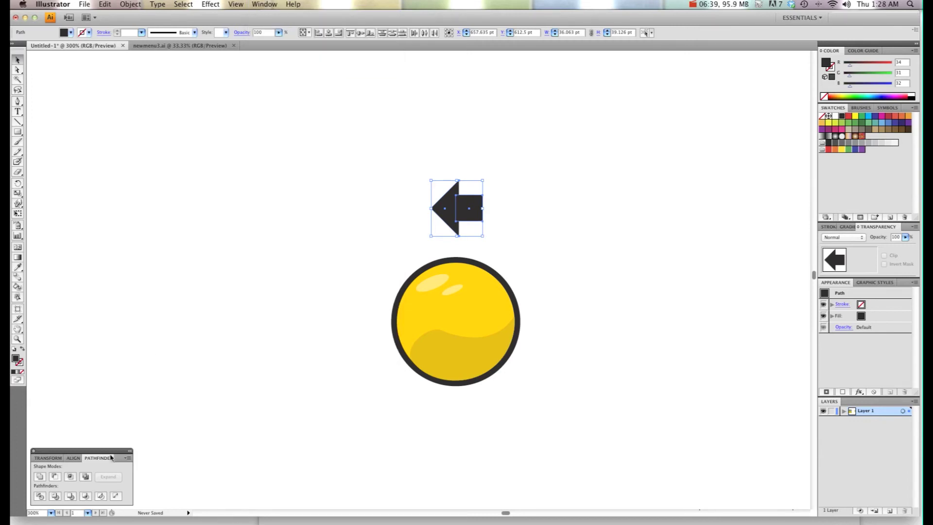
{"action": "left_click_drag", "start_coordinate": [106, 453], "coordinate": [156, 220]}
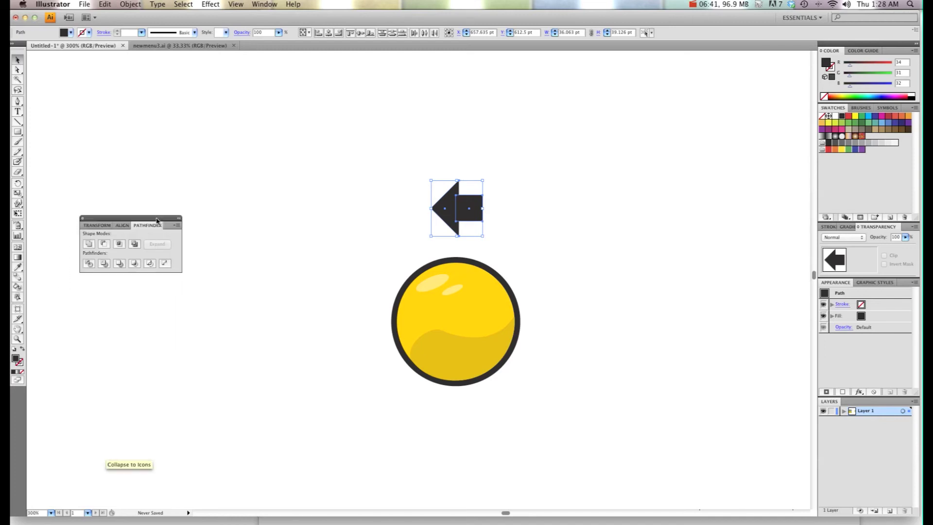
{"action": "left_click", "coordinate": [119, 264]}
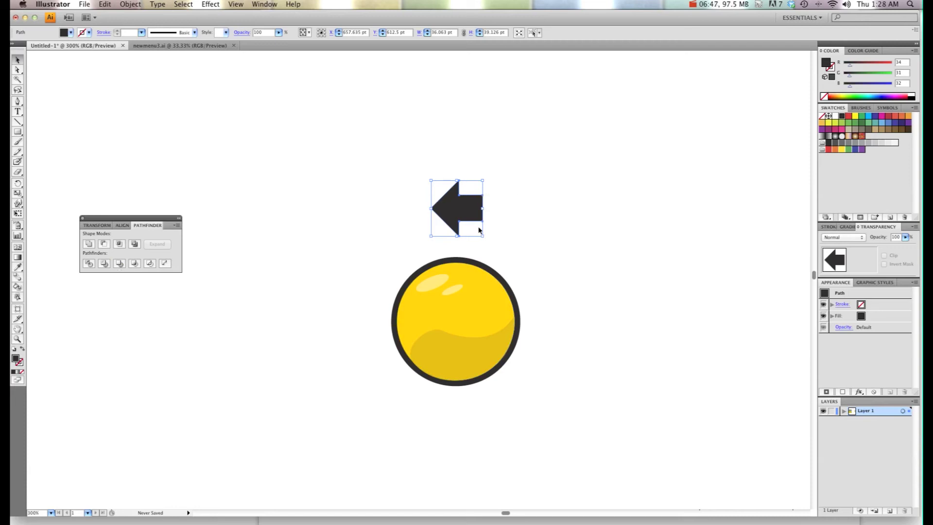
- Move the arrow onto the yellow circle and nudge it into place
{"action": "left_click", "coordinate": [525, 213]}
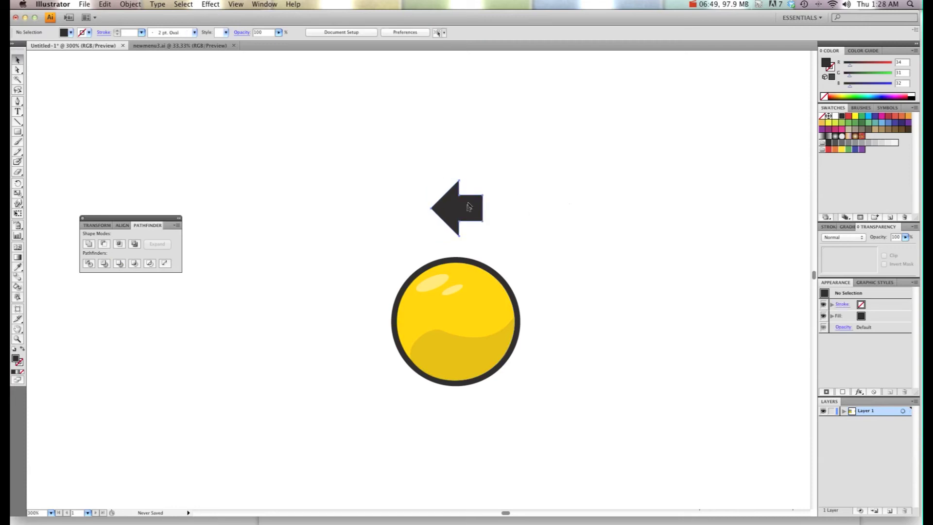
{"action": "left_click_drag", "start_coordinate": [470, 204], "coordinate": [488, 287]}
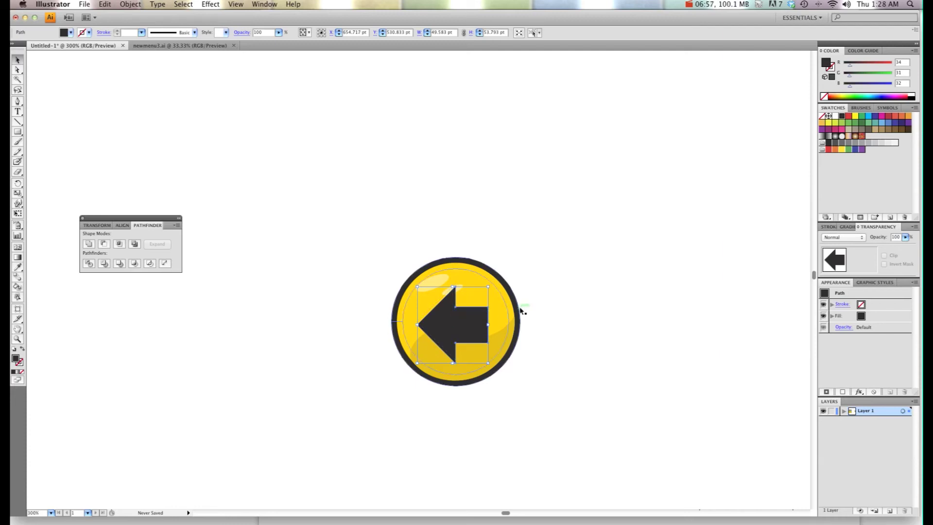
{"action": "left_click_drag", "start_coordinate": [454, 331], "coordinate": [454, 330]}
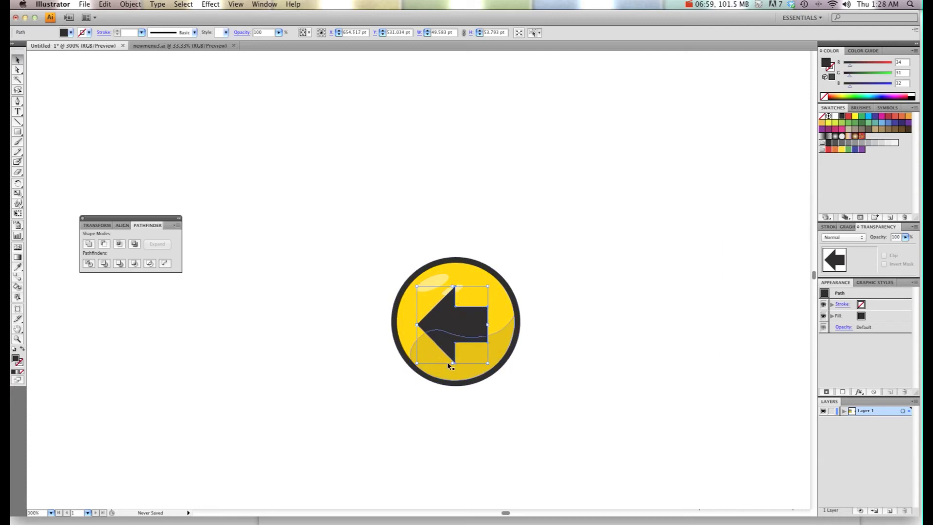
- Apply a Round Corners effect with a 4 pt radius to the arrow
{"action": "left_click", "coordinate": [209, 4]}
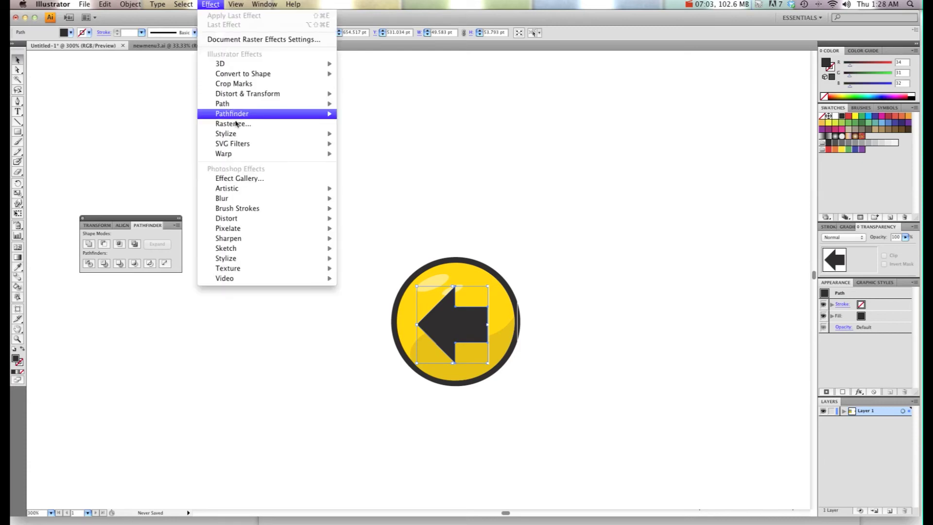
{"action": "mouse_move", "coordinate": [239, 93]}
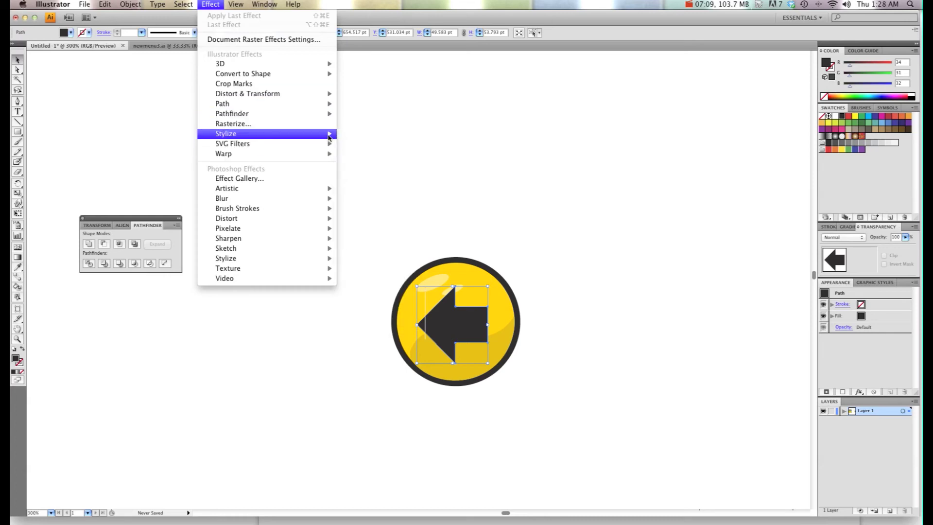
{"action": "mouse_move", "coordinate": [321, 134]}
{"action": "left_click", "coordinate": [374, 179]}
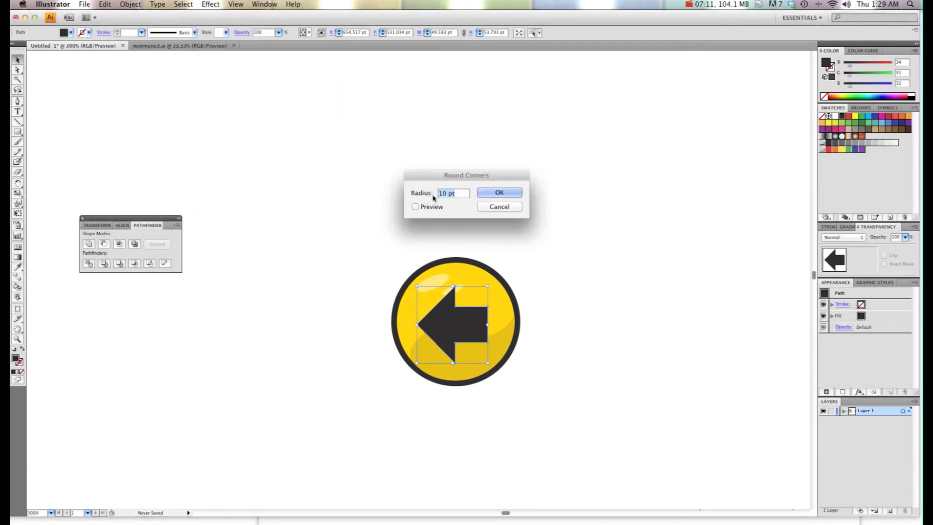
{"action": "left_click", "coordinate": [428, 208]}
{"action": "type", "text": "4pt"}
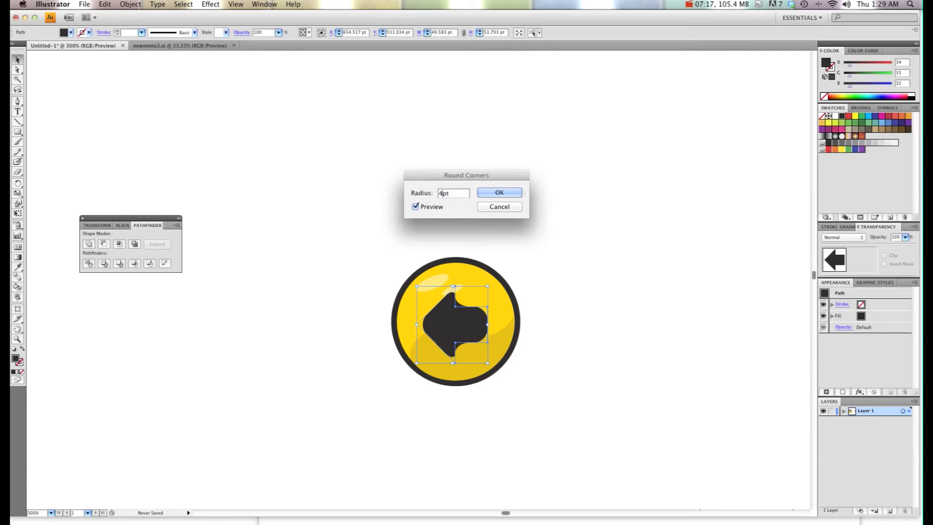
{"action": "left_click", "coordinate": [426, 207]}
{"action": "left_click", "coordinate": [426, 208]}
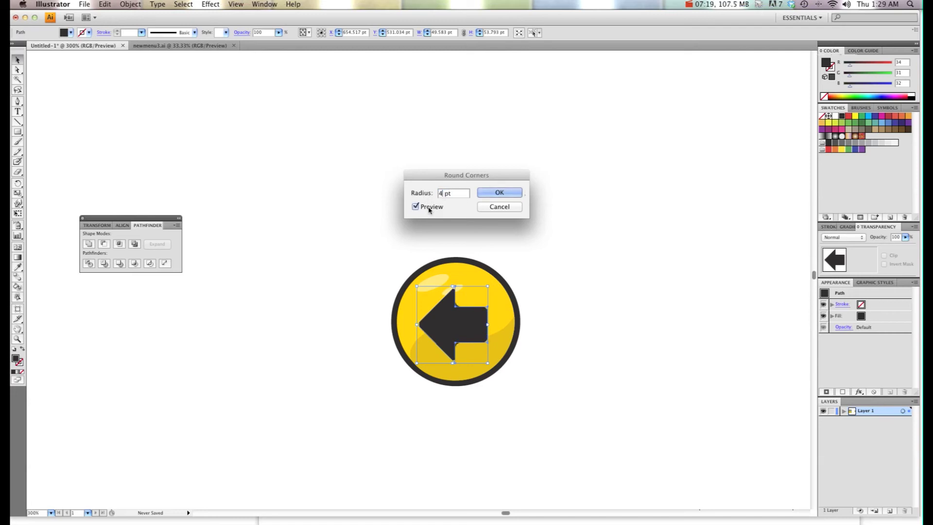
{"action": "left_click", "coordinate": [505, 193]}
- Deselect and then reselect the rounded arrow, ready for flattening
{"action": "left_click", "coordinate": [485, 207]}
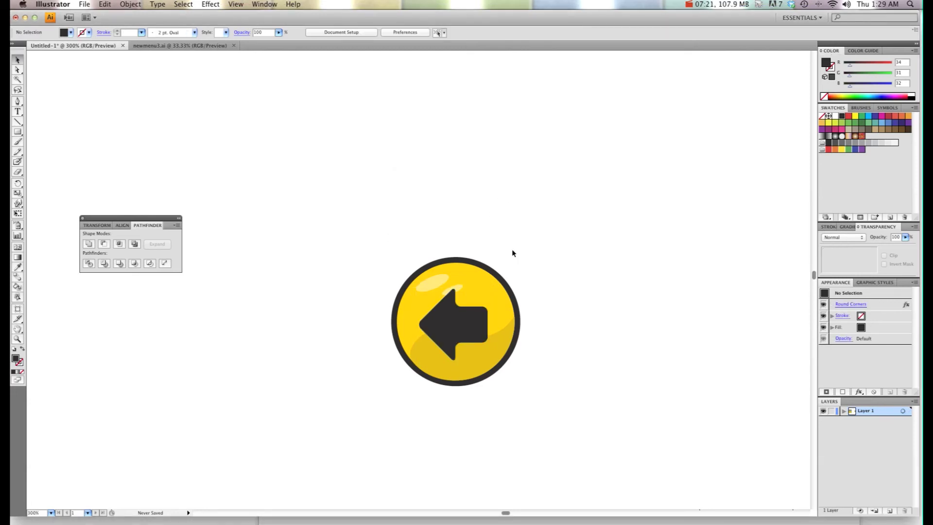
{"action": "left_click", "coordinate": [461, 338]}
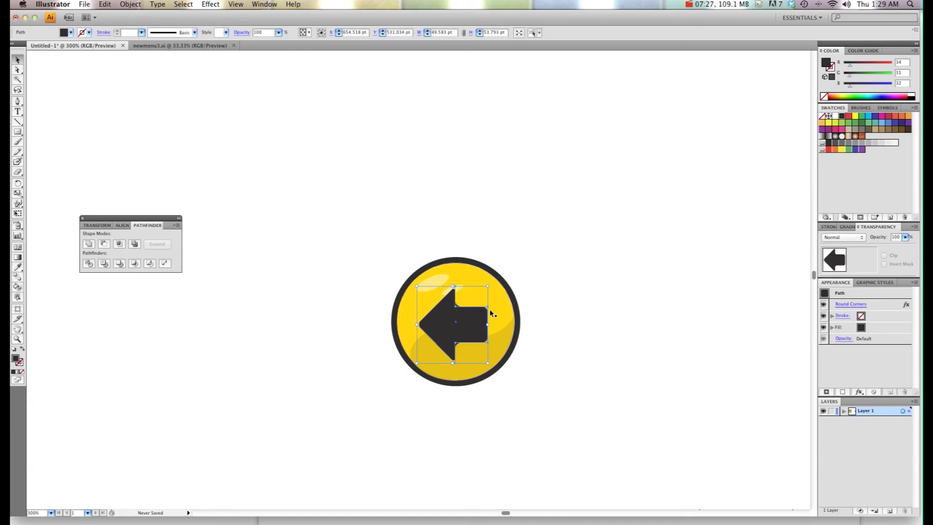
{"action": "left_click", "coordinate": [131, 5]}
- Flatten the arrow into a group, nudge it up slightly, and fill it white
{"action": "left_click", "coordinate": [154, 118]}
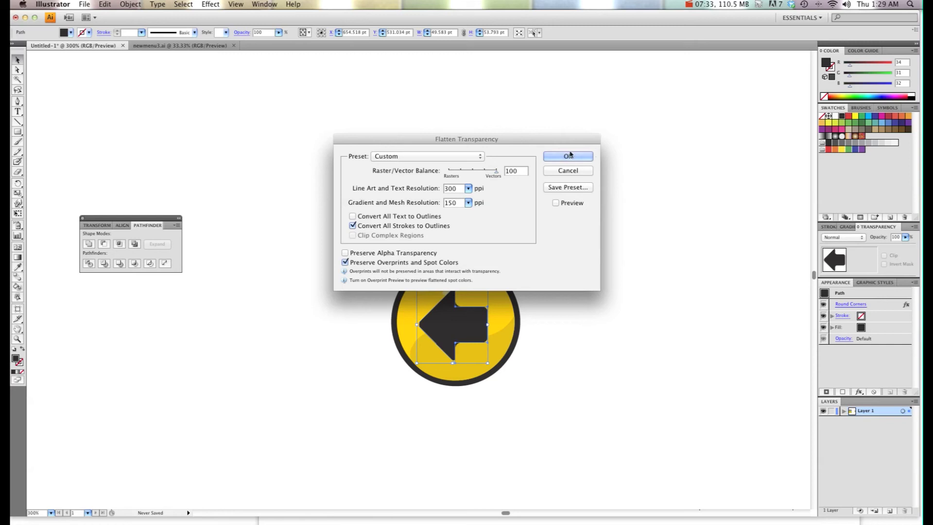
{"action": "left_click", "coordinate": [568, 157]}
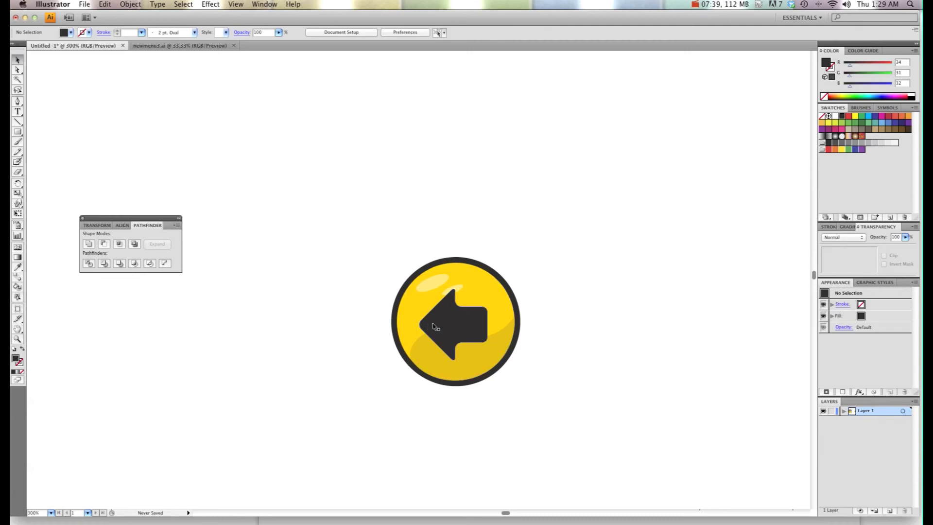
{"action": "key", "text": "Up"}
{"action": "key", "text": "Up"}
{"action": "key", "text": "Up"}
{"action": "key", "text": "Up"}
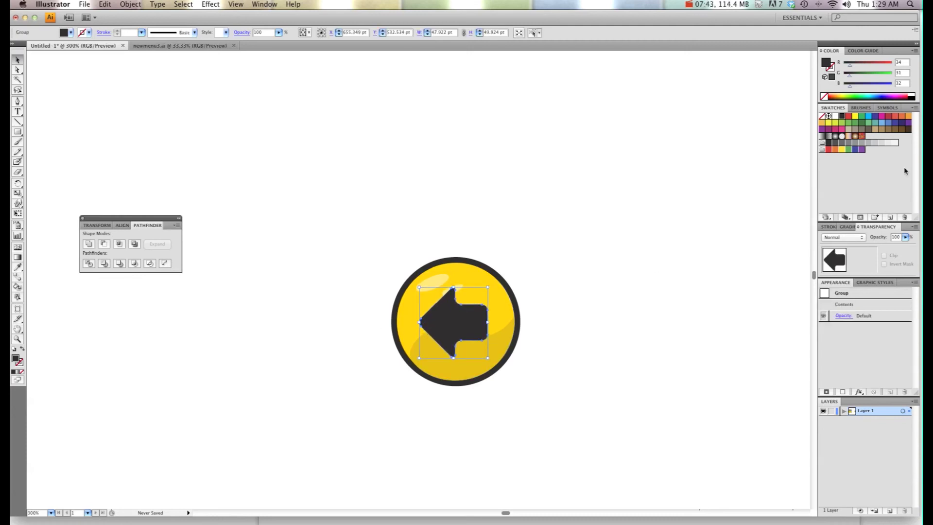
{"action": "left_click", "coordinate": [834, 116]}
- Paste a copy of the white arrow in front and give it dark grey fill and stroke
{"action": "left_click", "coordinate": [632, 243]}
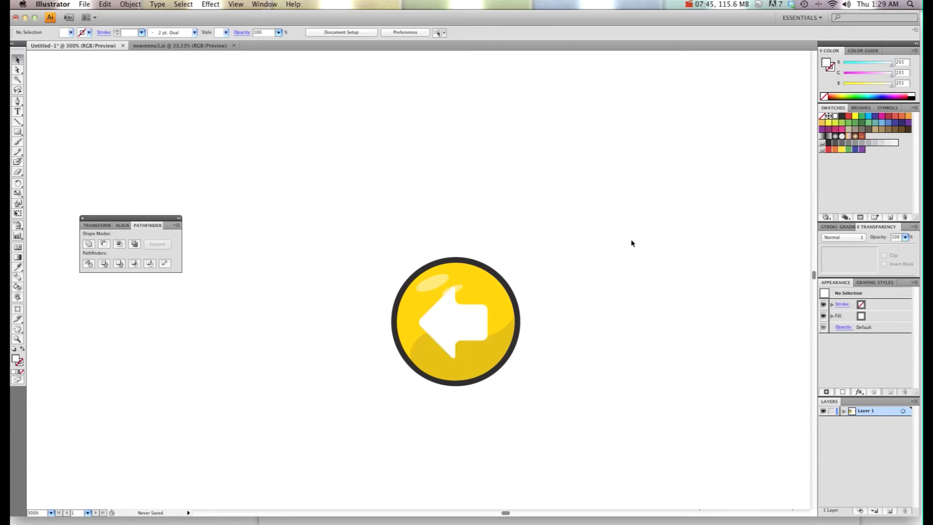
{"action": "left_click", "coordinate": [476, 320]}
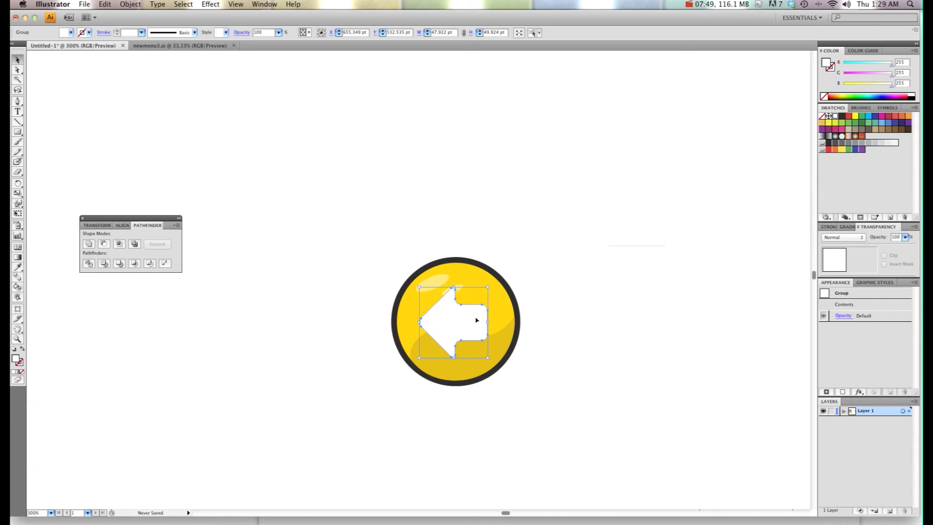
{"action": "key", "text": "super+shift+b"}
{"action": "key", "text": "super+c"}
{"action": "key", "text": "super+f"}
{"action": "left_click", "coordinate": [841, 116]}
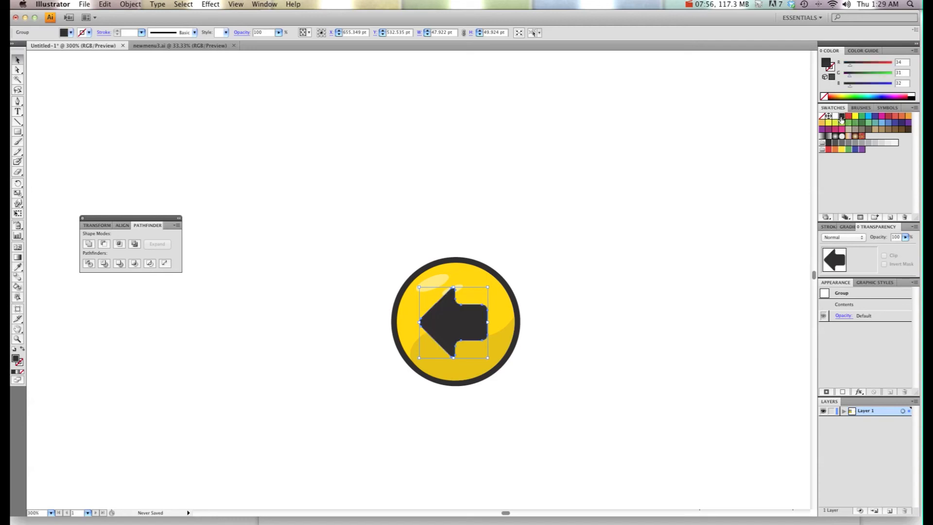
{"action": "left_click", "coordinate": [20, 362]}
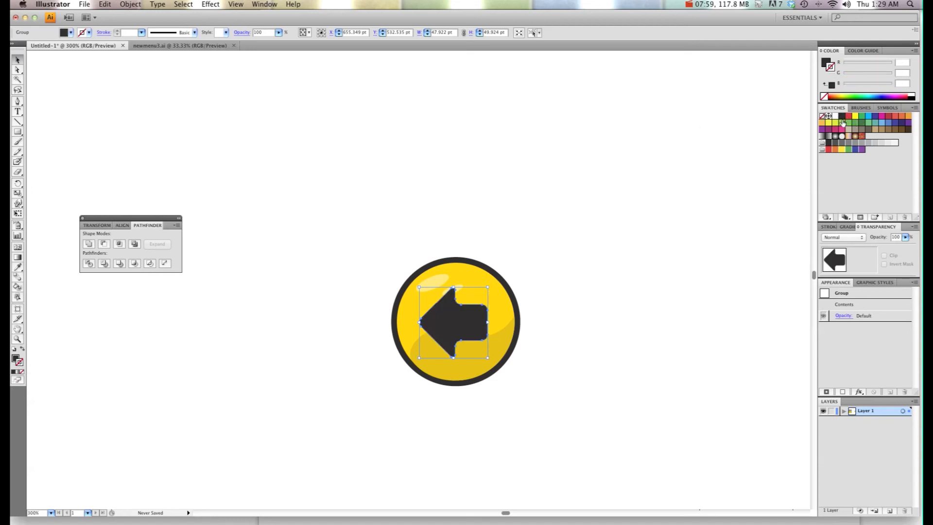
{"action": "left_click", "coordinate": [841, 119]}
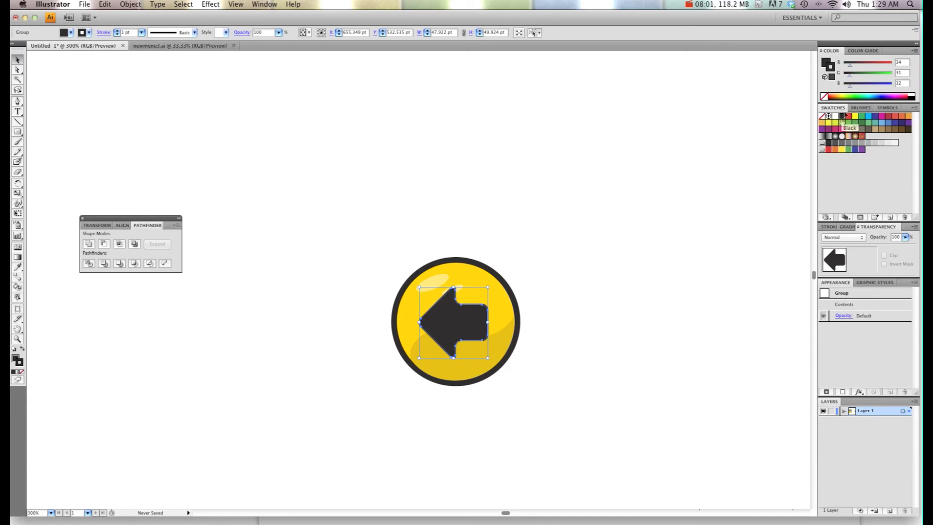
- Send the dark copy behind the white arrow and raise its stroke weight
{"action": "left_click", "coordinate": [130, 5]}
{"action": "mouse_move", "coordinate": [146, 24]}
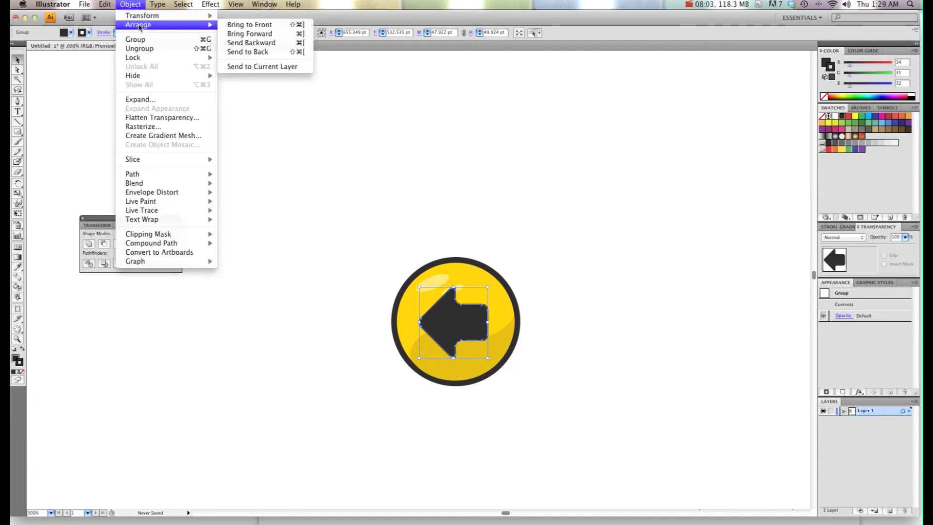
{"action": "left_click", "coordinate": [246, 48]}
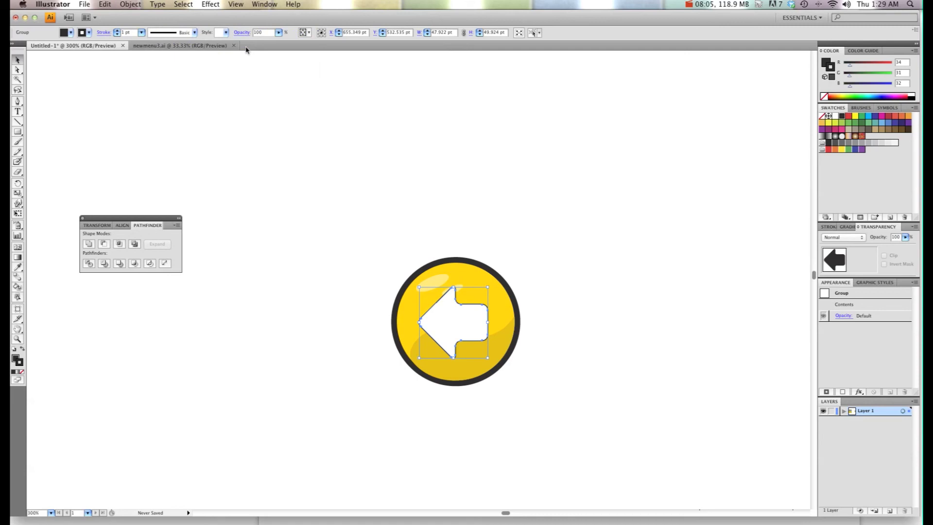
{"action": "left_click", "coordinate": [827, 227]}
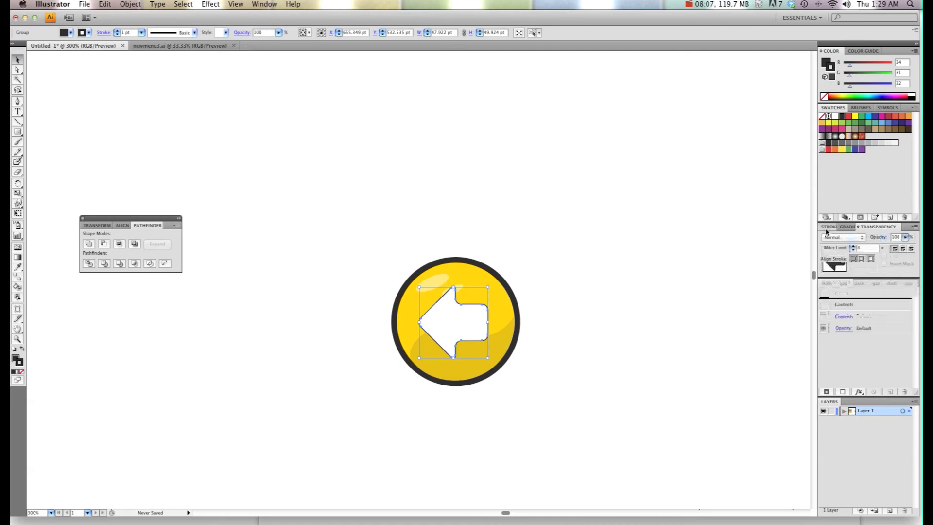
{"action": "left_click", "coordinate": [853, 236]}
{"action": "left_click", "coordinate": [853, 236]}
{"action": "left_click", "coordinate": [853, 236]}
{"action": "left_click", "coordinate": [853, 236]}
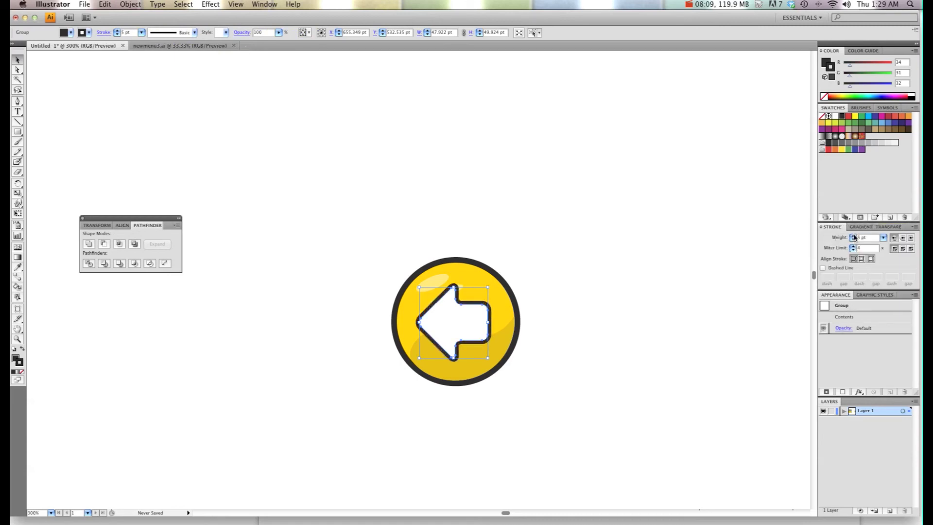
{"action": "left_click", "coordinate": [853, 236]}
{"action": "left_click", "coordinate": [853, 235]}
{"action": "left_click", "coordinate": [853, 236]}
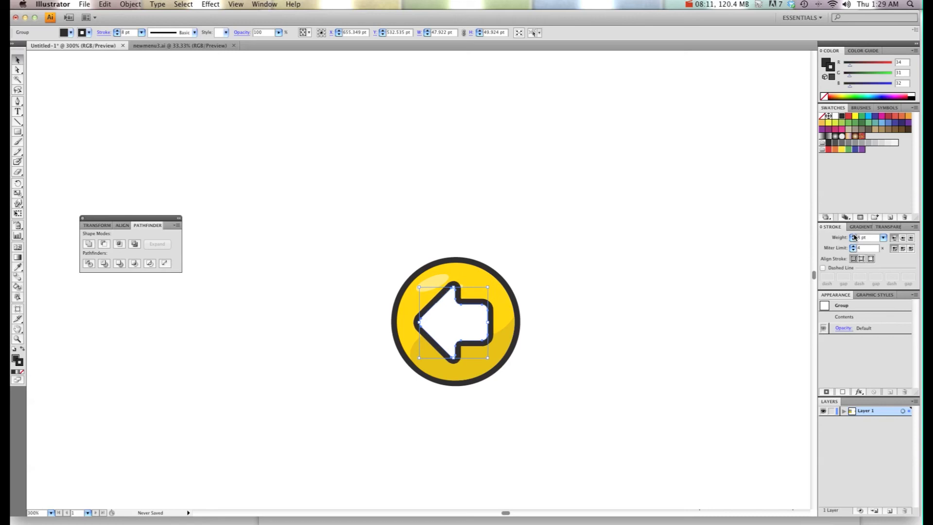
- Flatten Transparency on the outlined arrow, then deselect it
{"action": "left_click", "coordinate": [136, 4]}
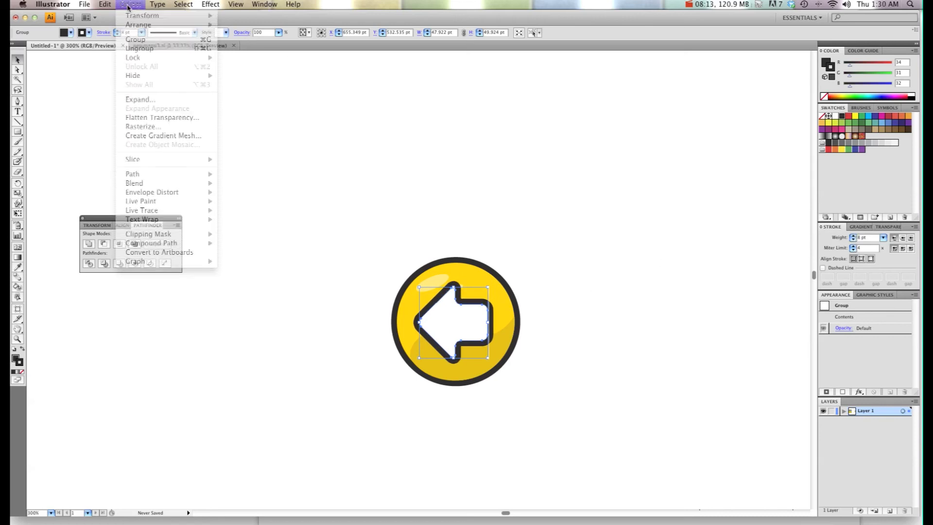
{"action": "left_click", "coordinate": [147, 119]}
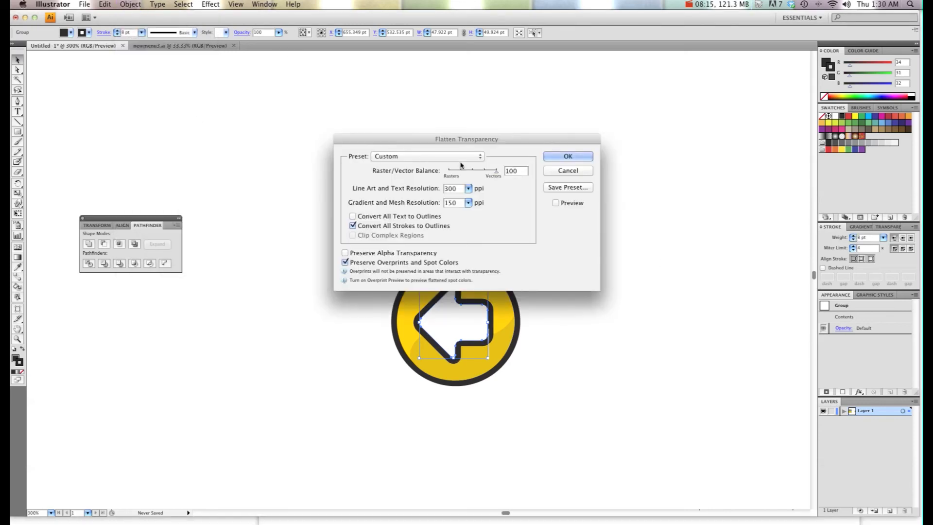
{"action": "left_click", "coordinate": [566, 156]}
{"action": "left_click", "coordinate": [571, 241]}
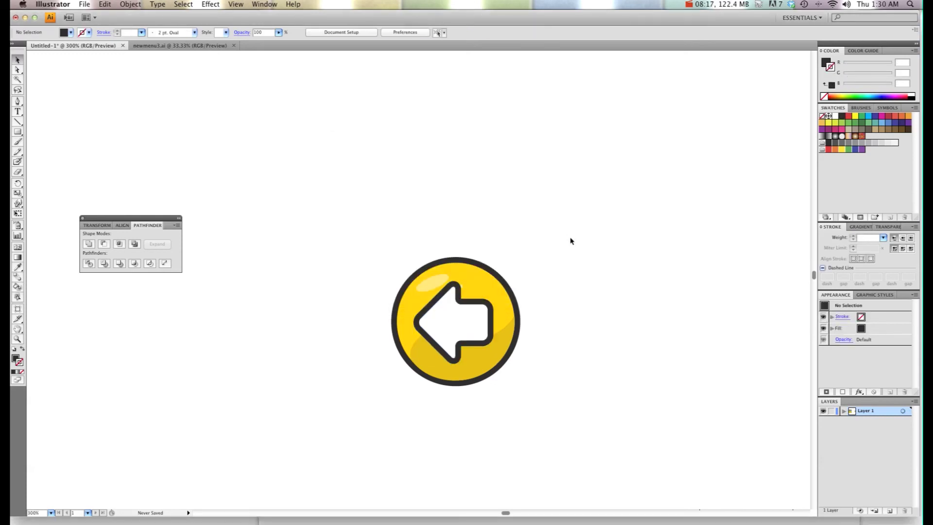
- Zoom in to 600% on the button and switch to the Pen tool
{"action": "key", "text": "super+plus"}
{"action": "key", "text": "super+plus"}
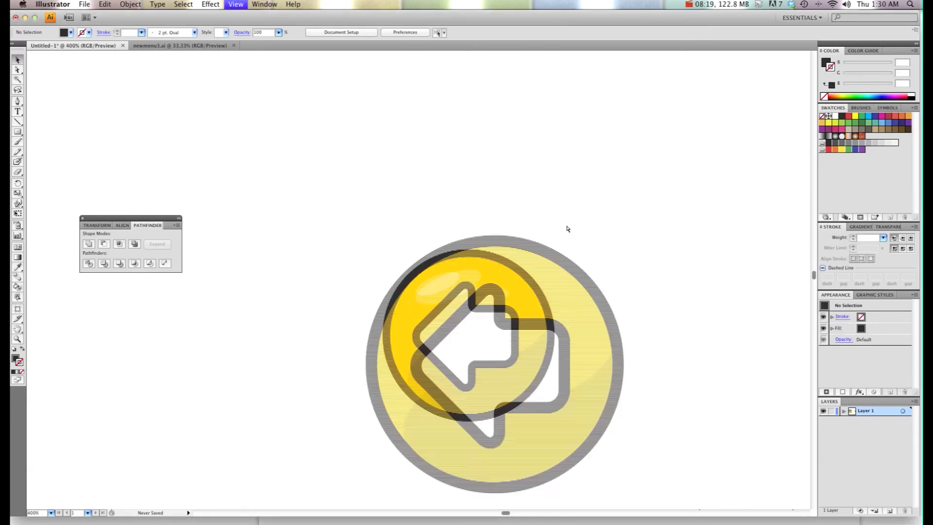
{"action": "scroll", "coordinate": [567, 233], "scroll_direction": "down", "scroll_amount": 3}
{"action": "scroll", "coordinate": [567, 233], "scroll_direction": "right", "scroll_amount": 3}
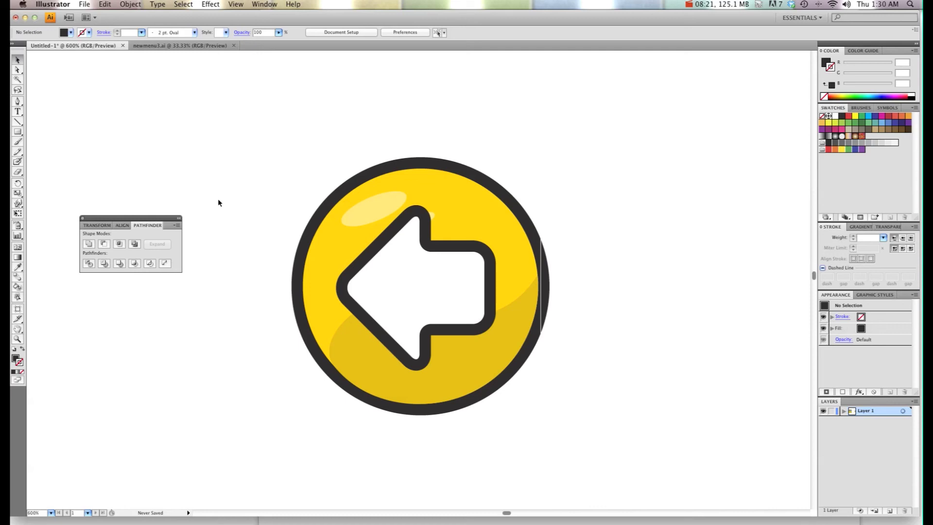
{"action": "left_click", "coordinate": [18, 102]}
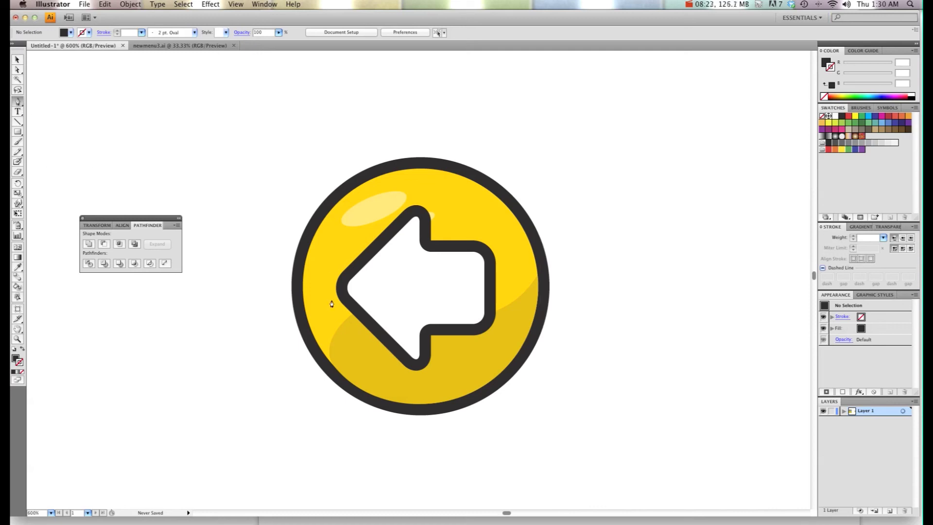
- Draw a closed, curve-topped Pen path over the arrow's lower half, starting and ending at the left tip
{"action": "left_click", "coordinate": [359, 305]}
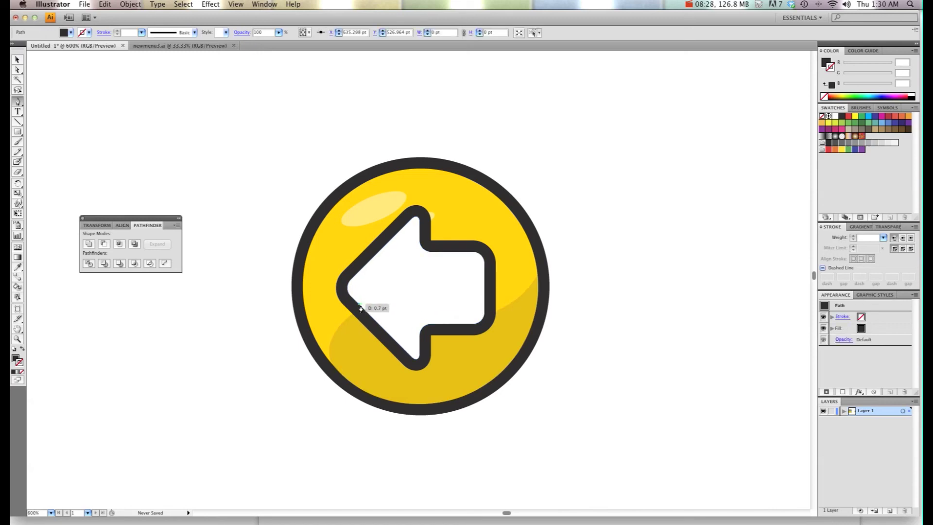
{"action": "left_click", "coordinate": [446, 292]}
{"action": "left_click_drag", "start_coordinate": [449, 294], "coordinate": [483, 273]}
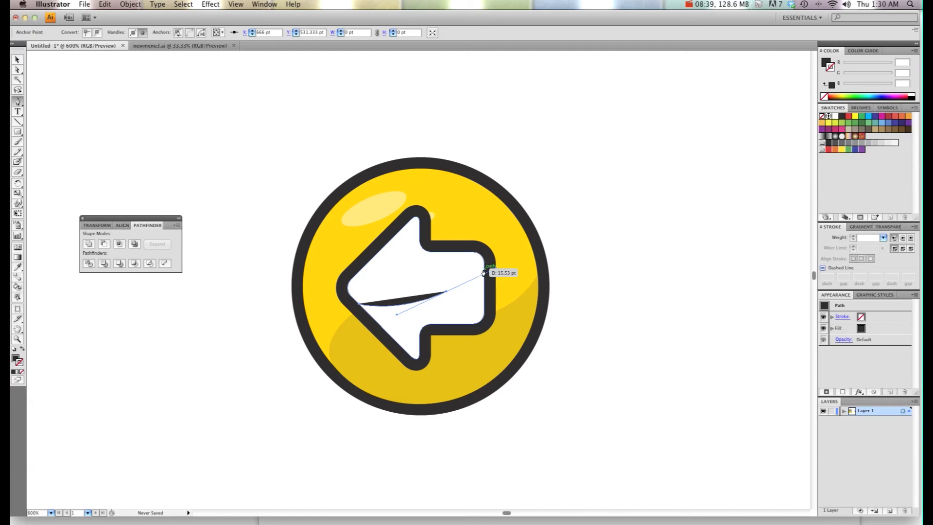
{"action": "left_click_drag", "start_coordinate": [483, 273], "coordinate": [486, 308]}
{"action": "left_click", "coordinate": [485, 312]}
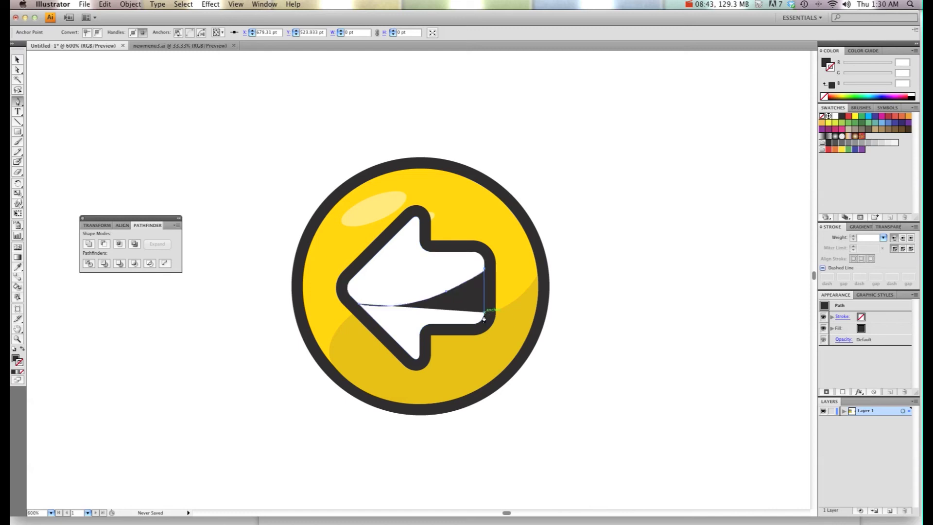
{"action": "left_click", "coordinate": [446, 321]}
{"action": "left_click_drag", "start_coordinate": [446, 324], "coordinate": [446, 321]}
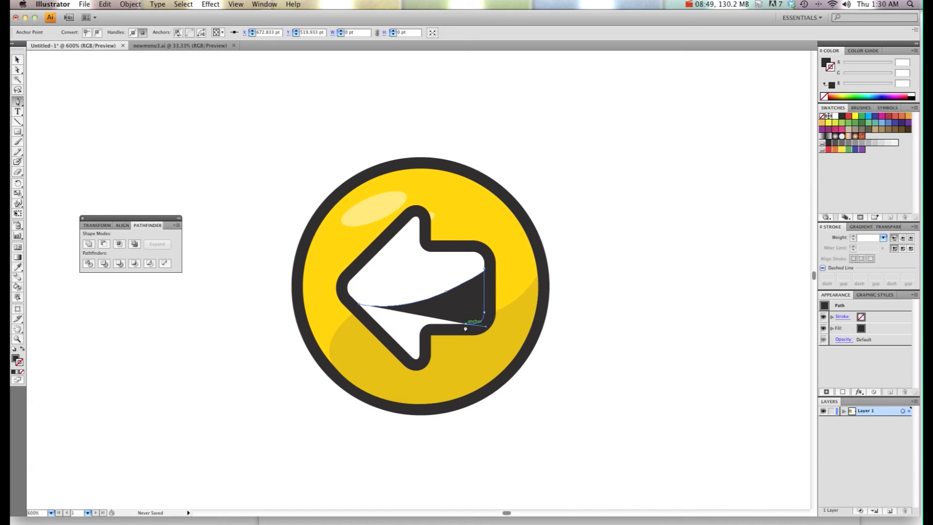
{"action": "left_click_drag", "start_coordinate": [430, 323], "coordinate": [415, 361]}
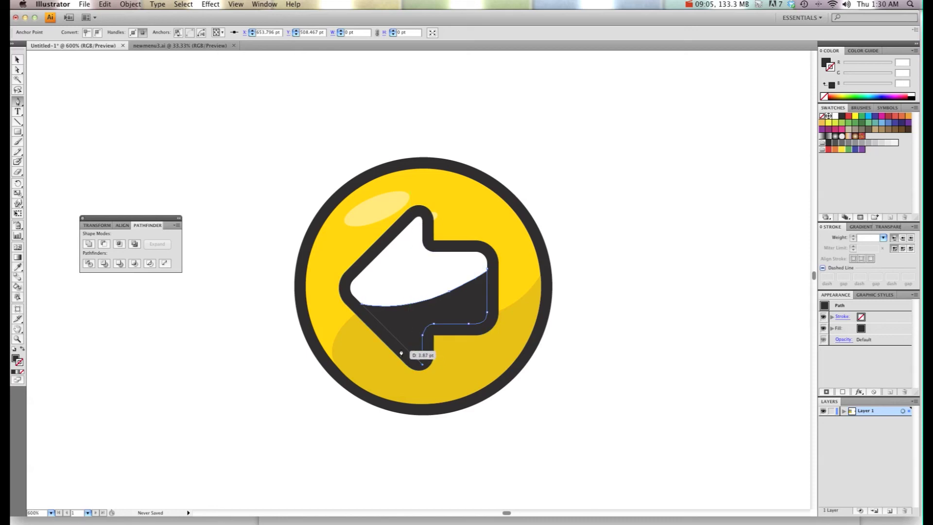
{"action": "left_click", "coordinate": [361, 306]}
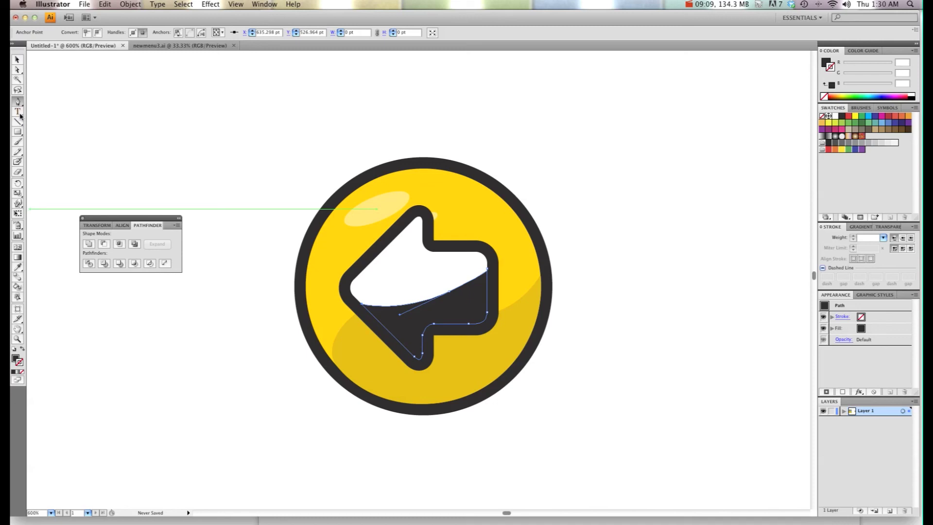
{"action": "double_click", "coordinate": [17, 360]}
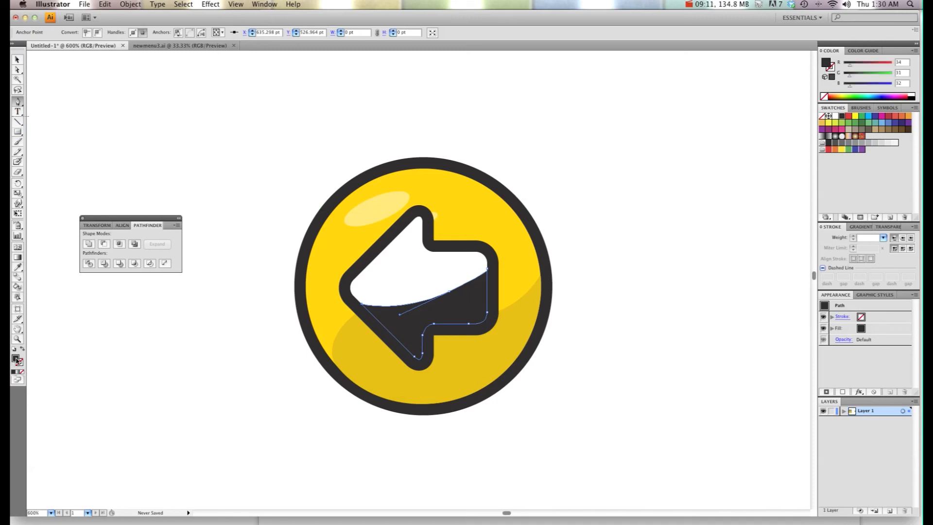
- Fill the shading shape light grey #DDDDDD, deselect it, and zoom out to 200%
{"action": "left_click_drag", "start_coordinate": [339, 189], "coordinate": [340, 175]}
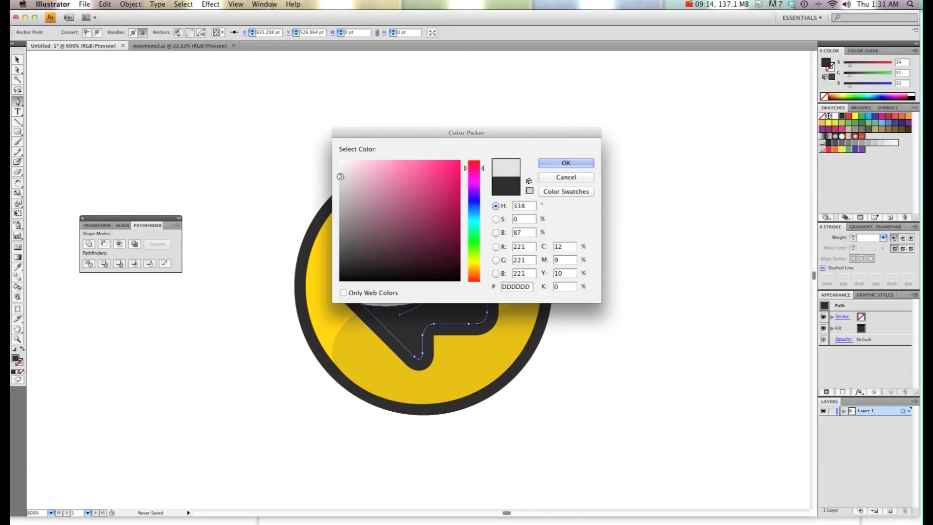
{"action": "left_click", "coordinate": [564, 163]}
{"action": "key", "text": "v"}
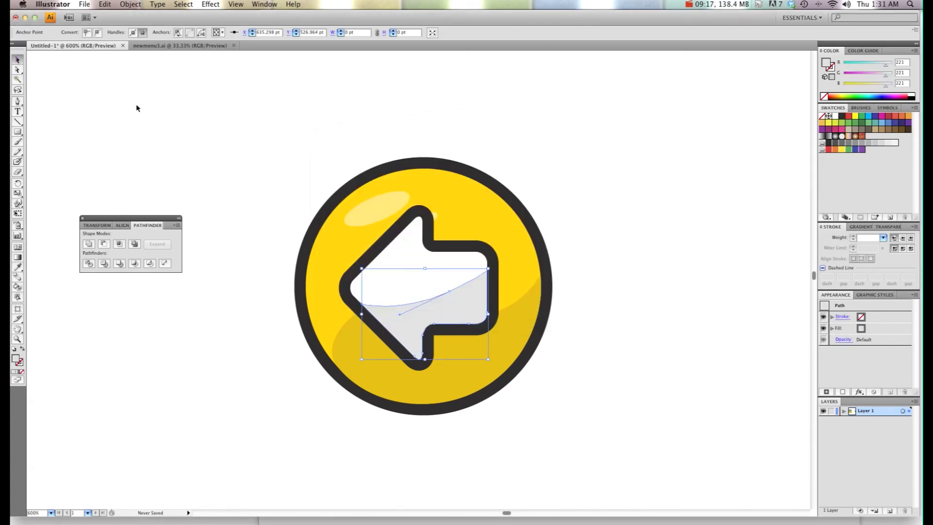
{"action": "left_click", "coordinate": [138, 107]}
{"action": "key", "text": "super+minus"}
{"action": "key", "text": "super+minus"}
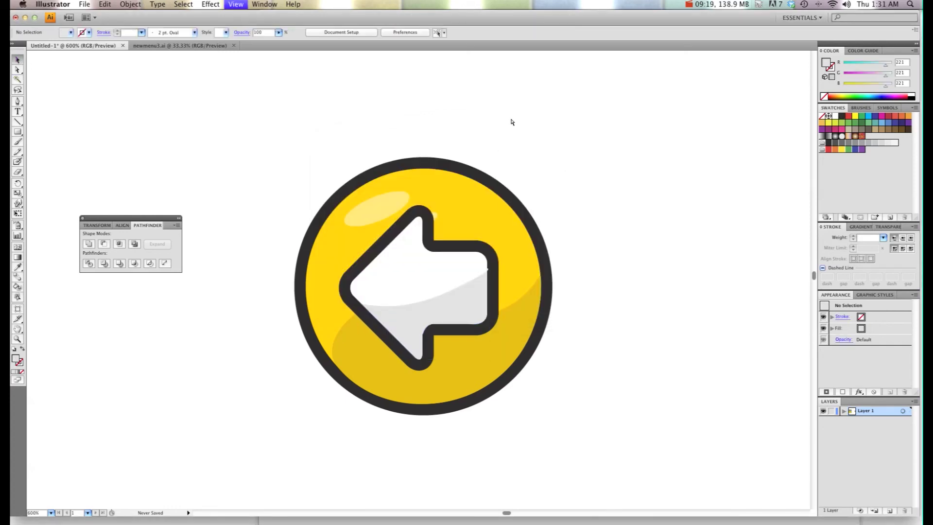